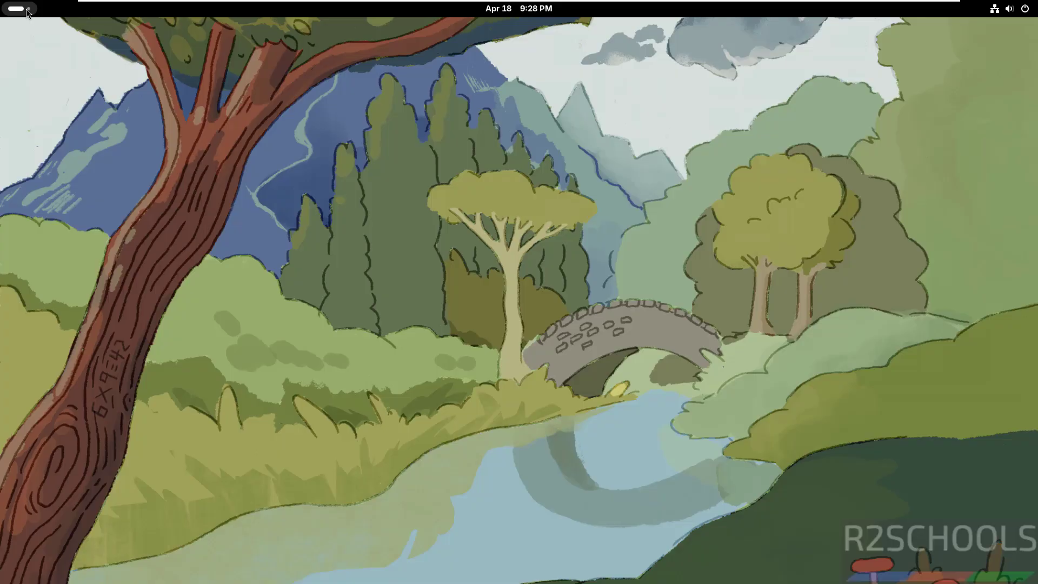
Launch Firefox from the dock and focus the new tab's address bar
{"action": "left_click", "coordinate": [394, 552]}
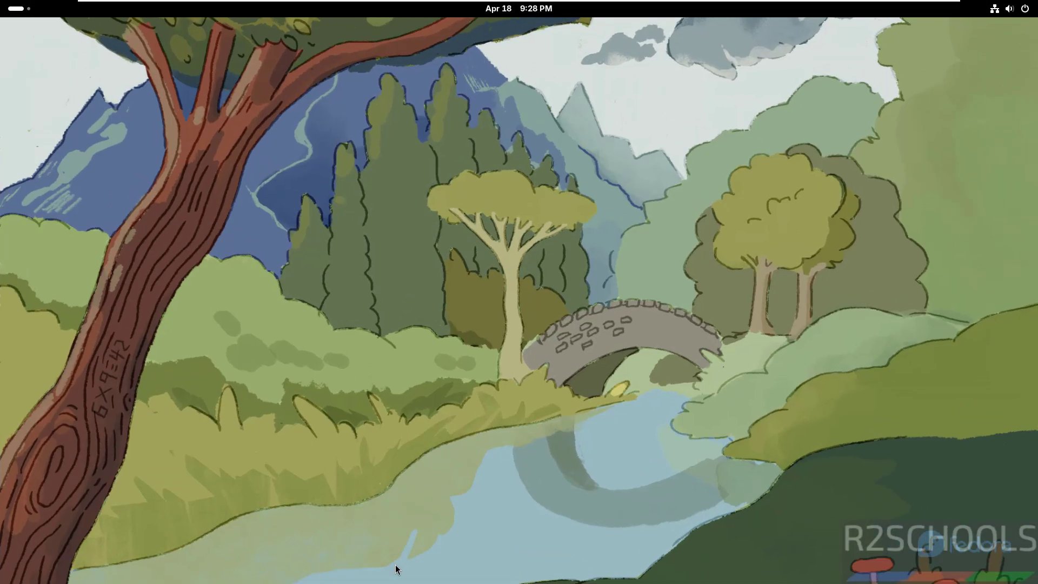
{"action": "left_click", "coordinate": [261, 56]}
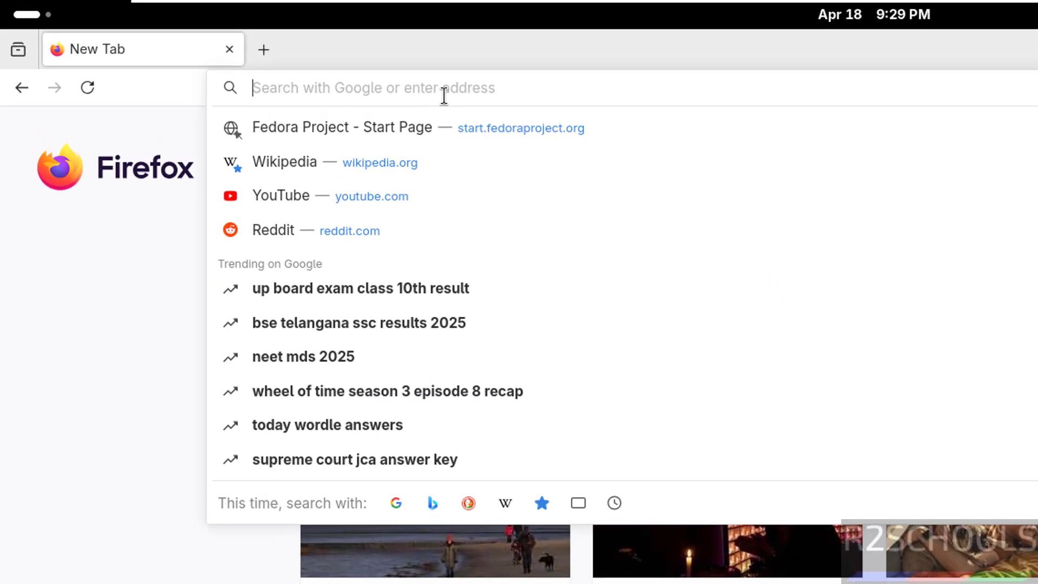
Load mysql.com, go to its Downloads page and select MySQL Community (GPL) Downloads
{"action": "type", "text": "mysql"}
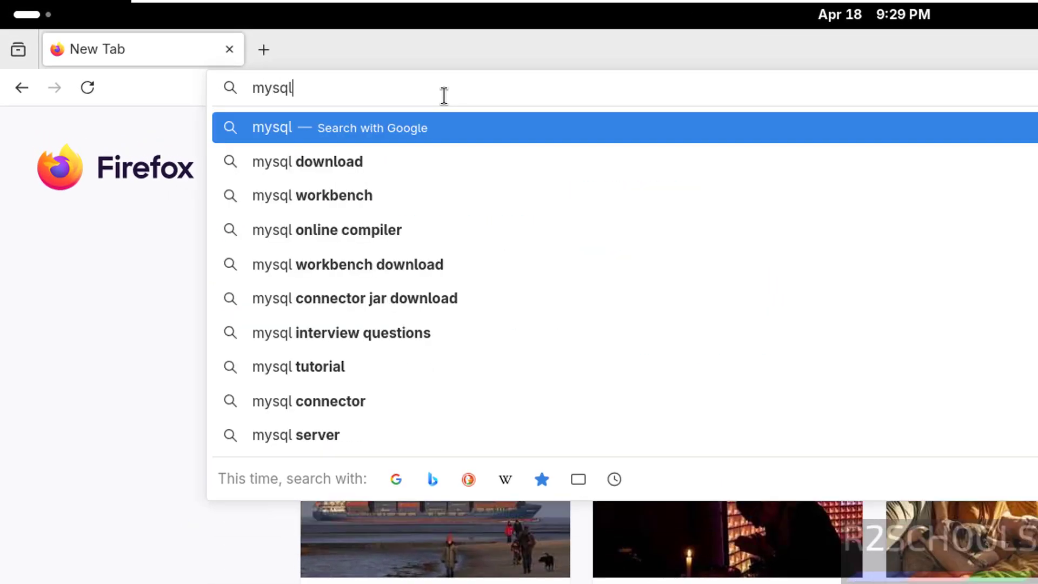
{"action": "type", "text": ".com"}
{"action": "key", "text": "Return"}
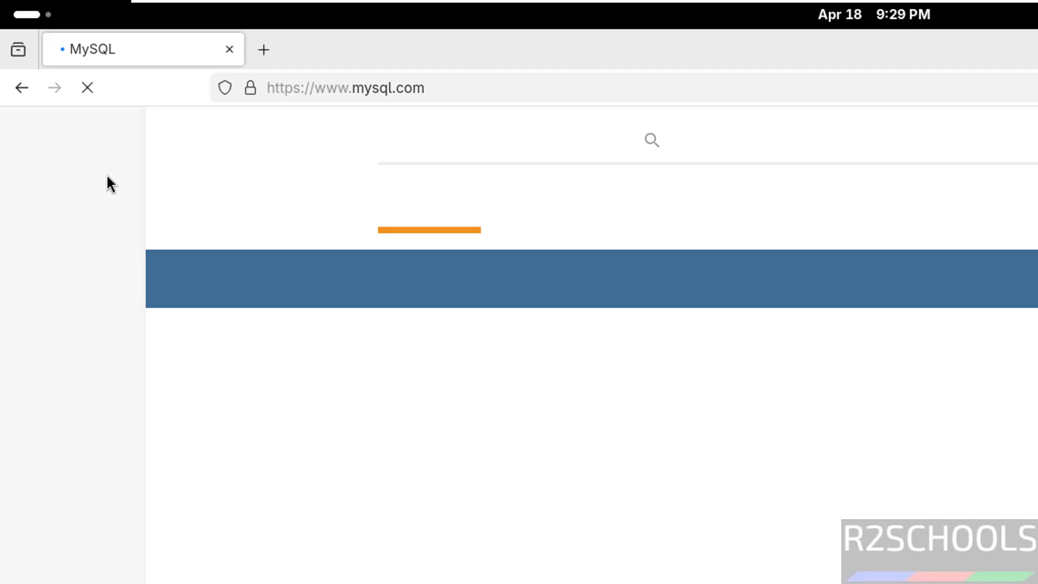
{"action": "left_click", "coordinate": [537, 222]}
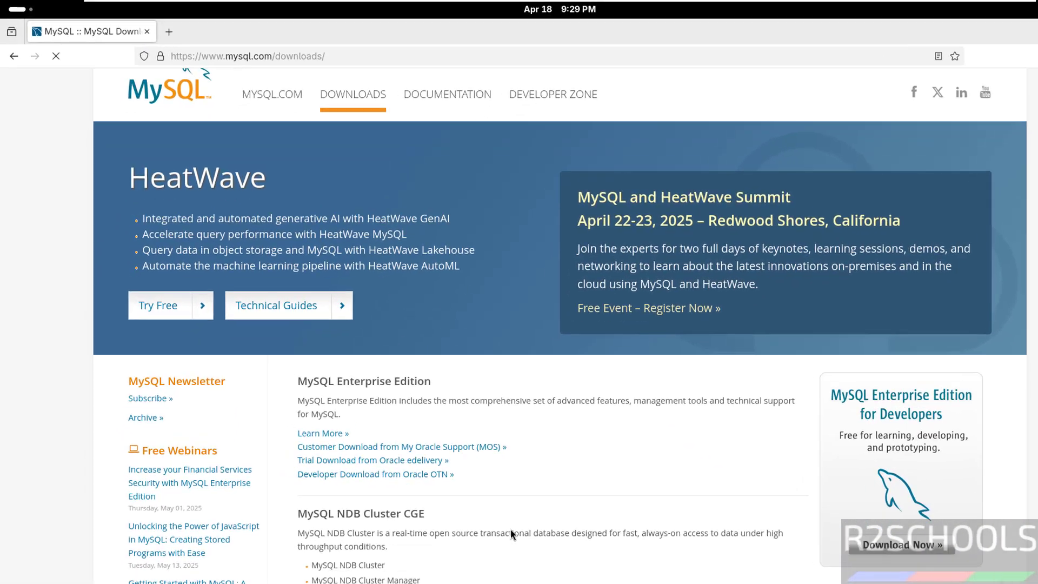
{"action": "scroll", "coordinate": [510, 528], "scroll_direction": "down", "scroll_amount": 8}
{"action": "scroll", "coordinate": [382, 307], "scroll_direction": "down", "scroll_amount": 2}
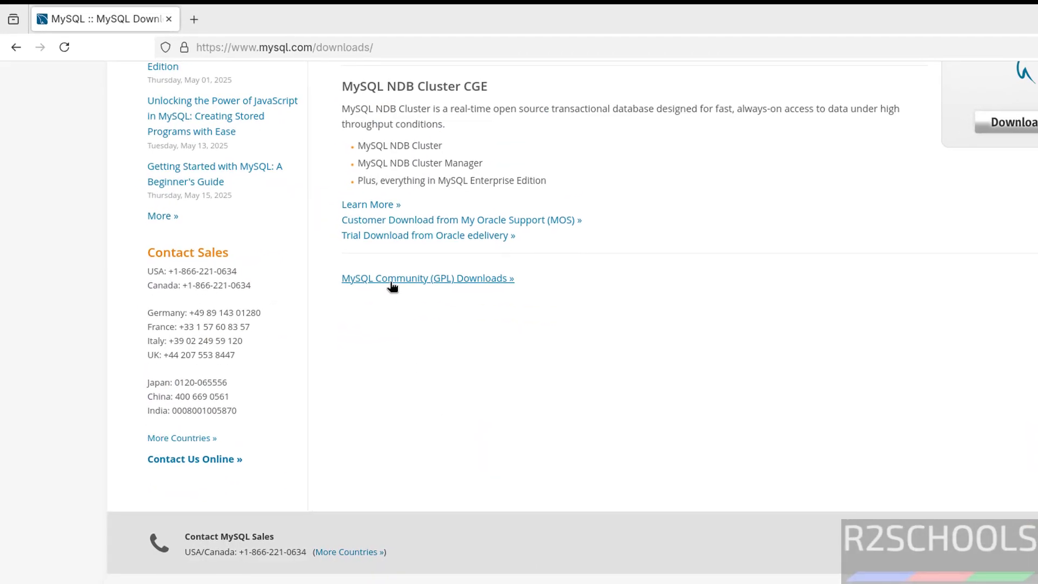
{"action": "left_click", "coordinate": [389, 391]}
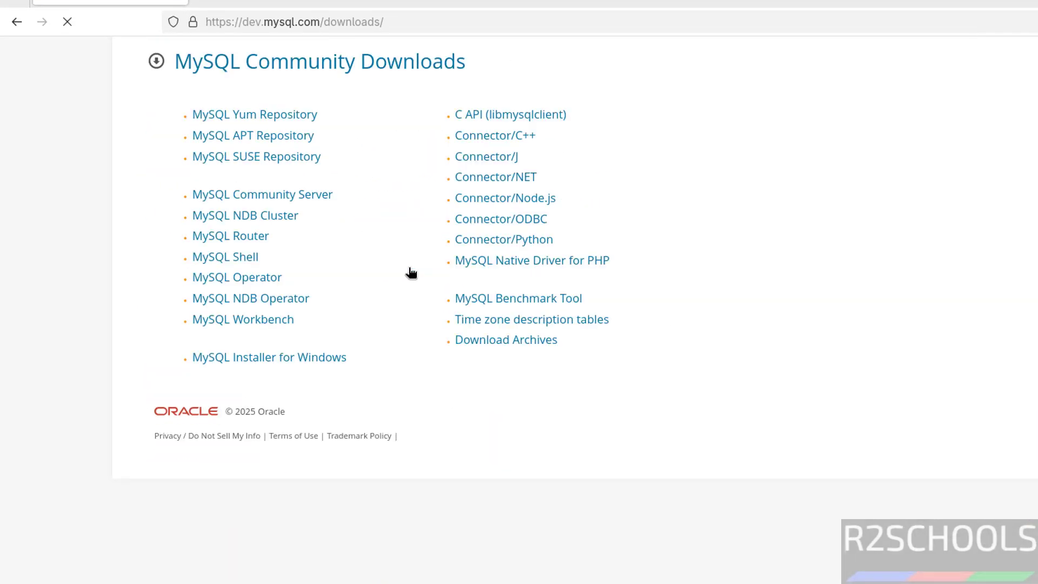
Open MySQL Community Server and select version 8.0.42, Fedora, Fedora 42 (x86, 64-bit)
{"action": "left_click", "coordinate": [313, 197]}
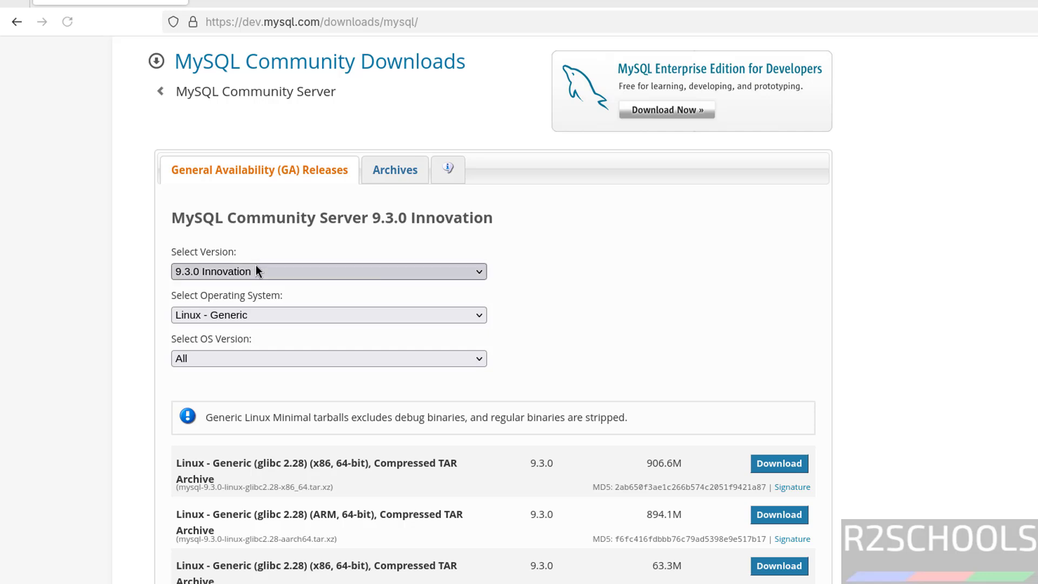
{"action": "left_click", "coordinate": [255, 271]}
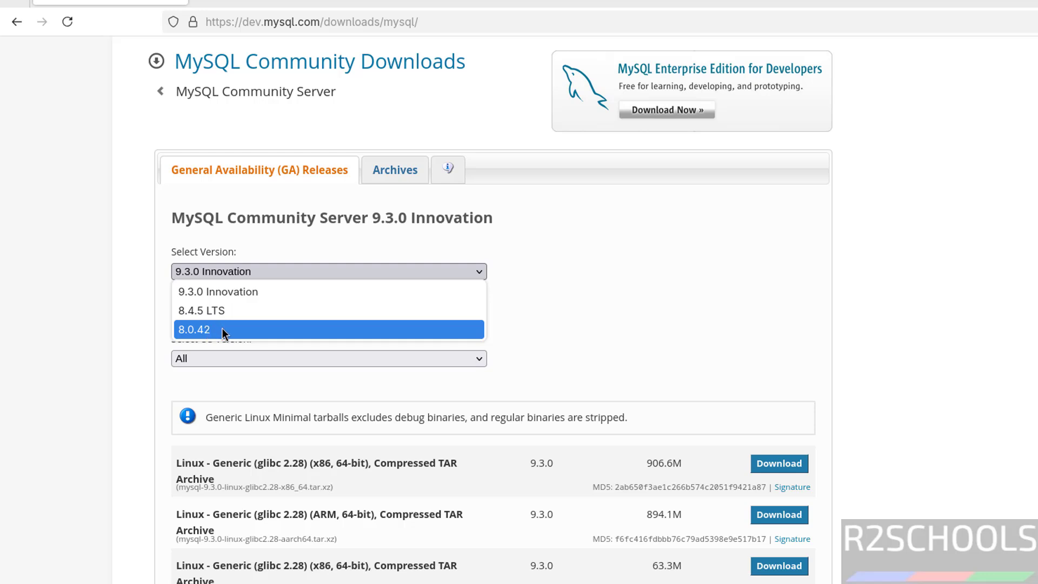
{"action": "left_click", "coordinate": [222, 328]}
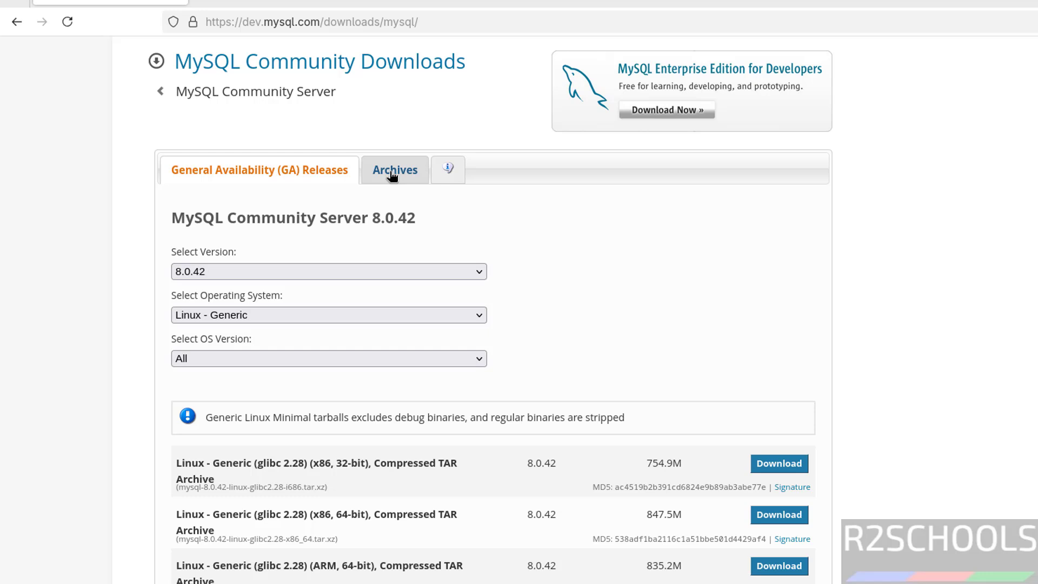
{"action": "left_click", "coordinate": [274, 316]}
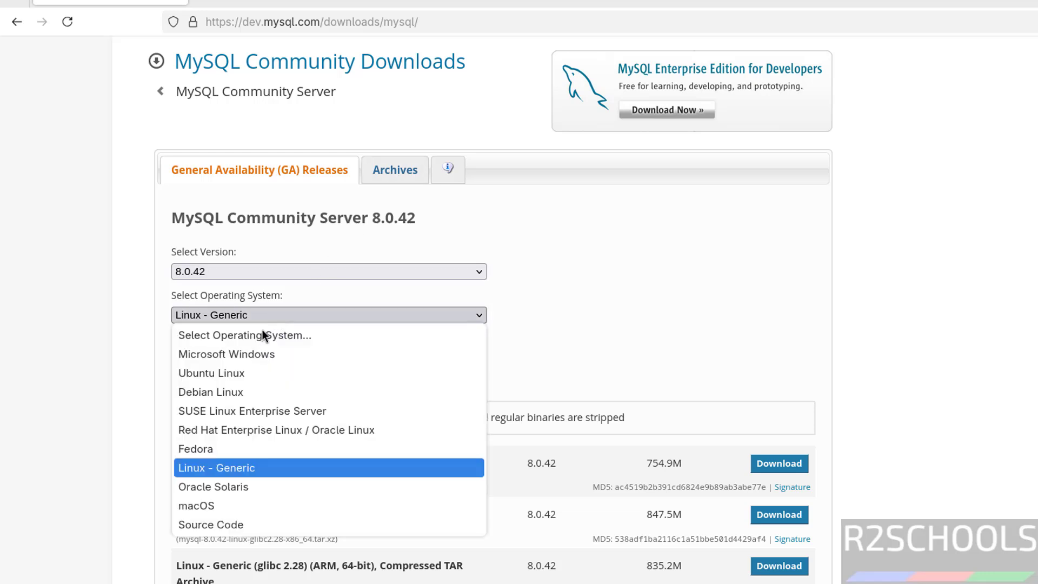
{"action": "left_click", "coordinate": [205, 449]}
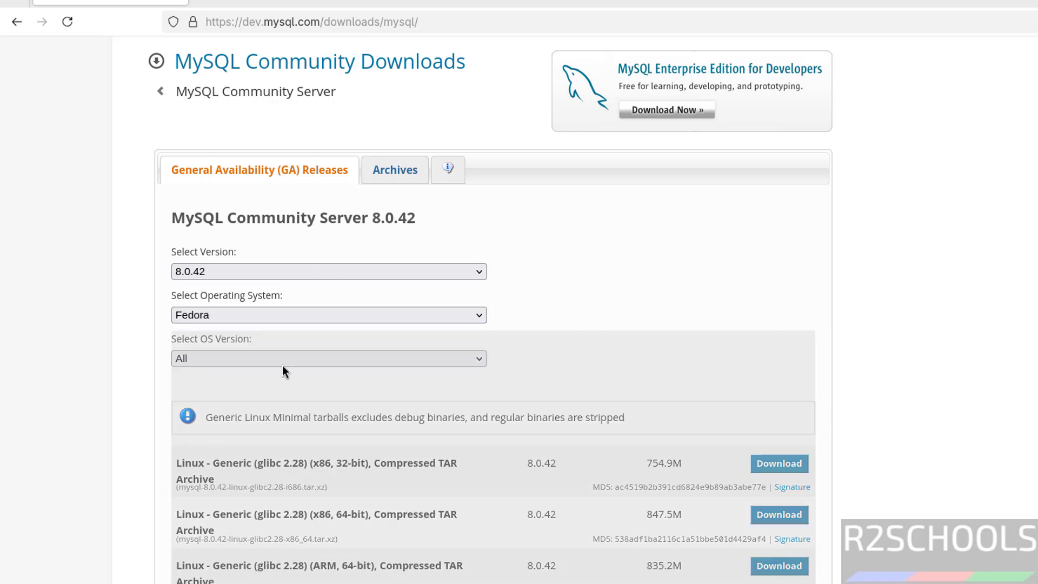
{"action": "left_click", "coordinate": [294, 358]}
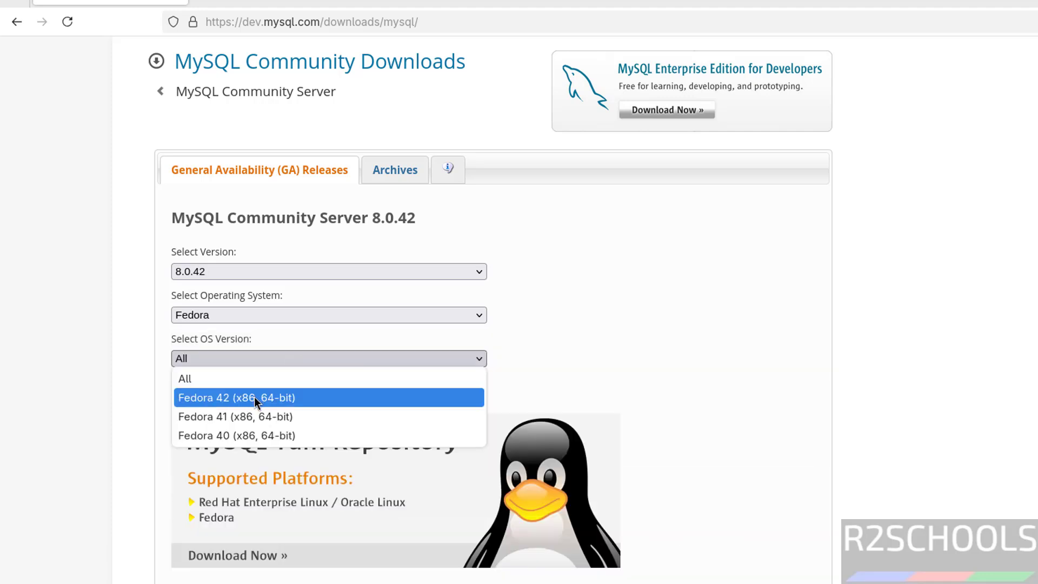
{"action": "left_click", "coordinate": [254, 397]}
{"action": "scroll", "coordinate": [148, 455], "scroll_direction": "down", "scroll_amount": 5}
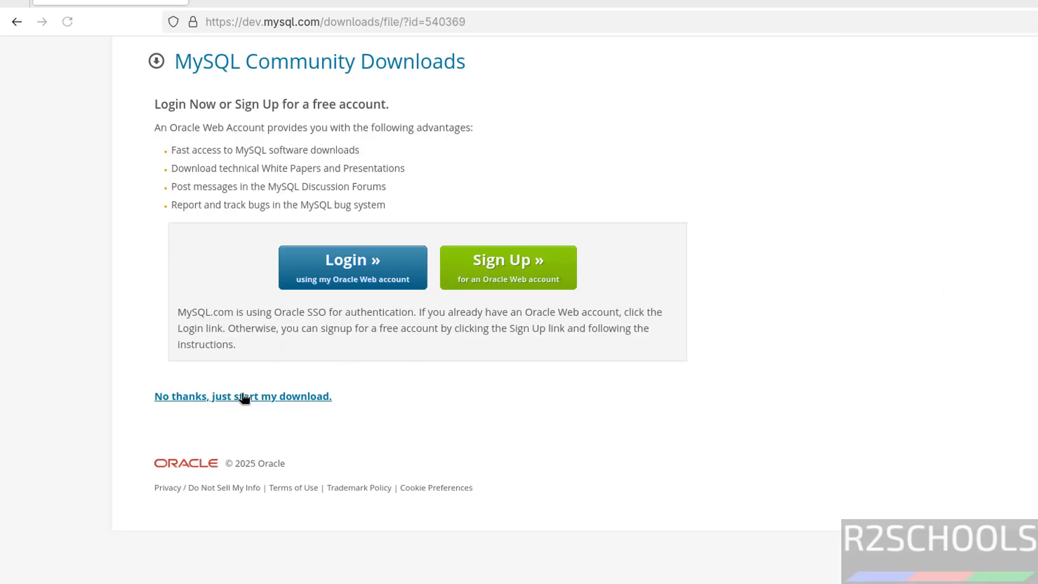
Download the RPM bundle without signing in, then launch Terminal from the app grid
{"action": "left_click", "coordinate": [243, 396]}
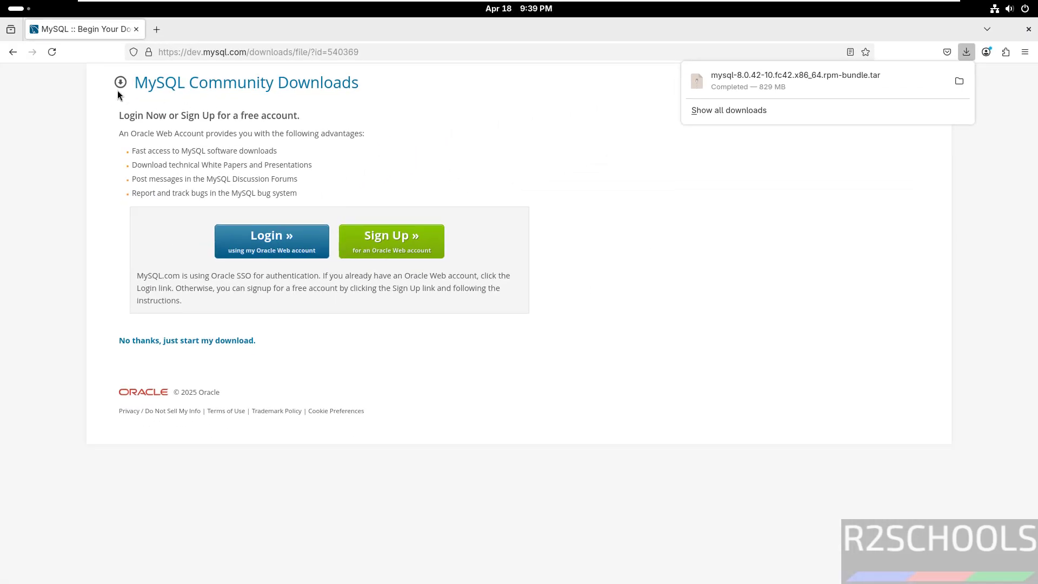
{"action": "left_click", "coordinate": [16, 8]}
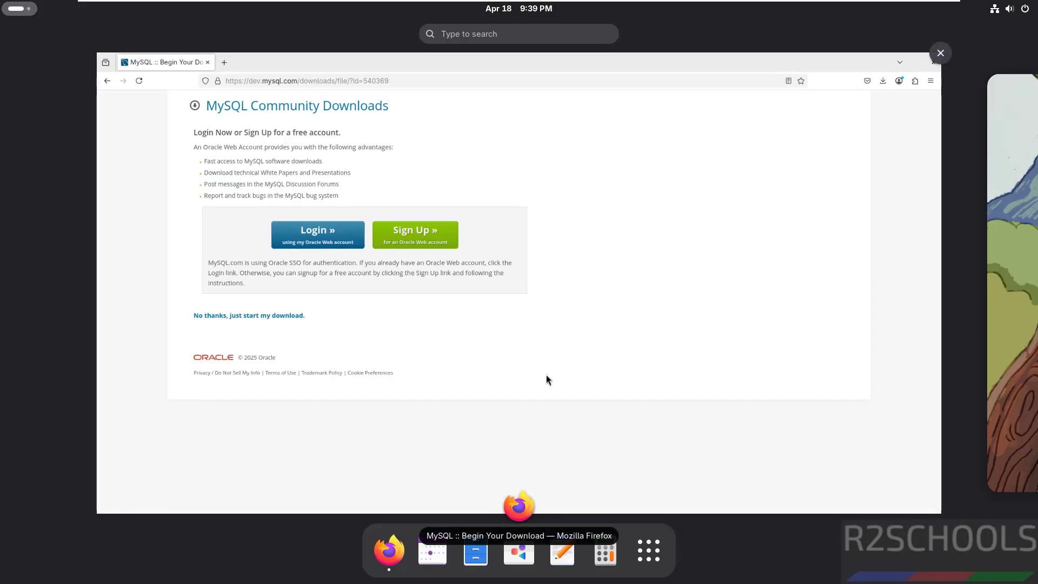
{"action": "left_click", "coordinate": [636, 562]}
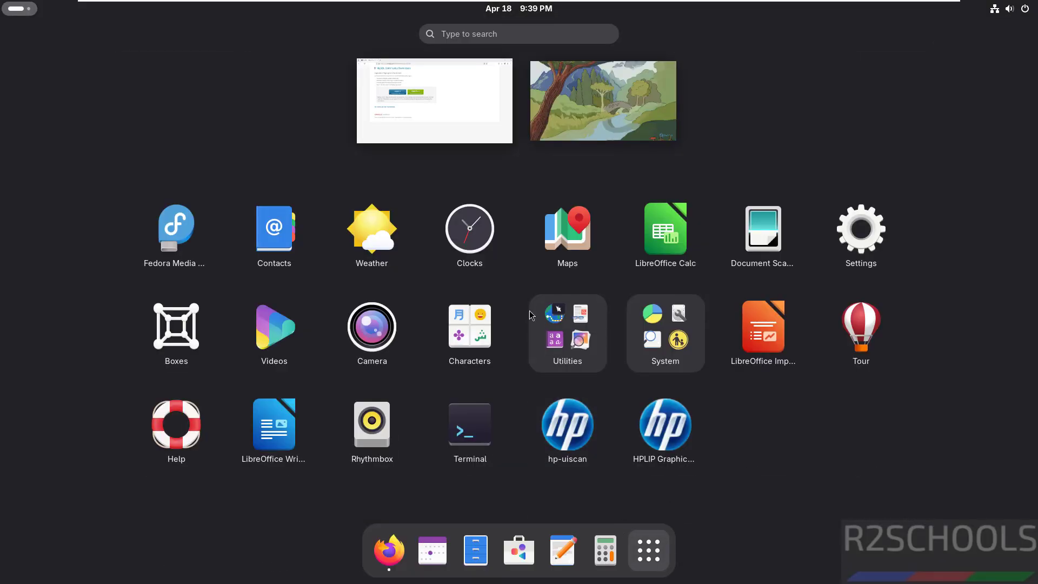
{"action": "left_click", "coordinate": [489, 419]}
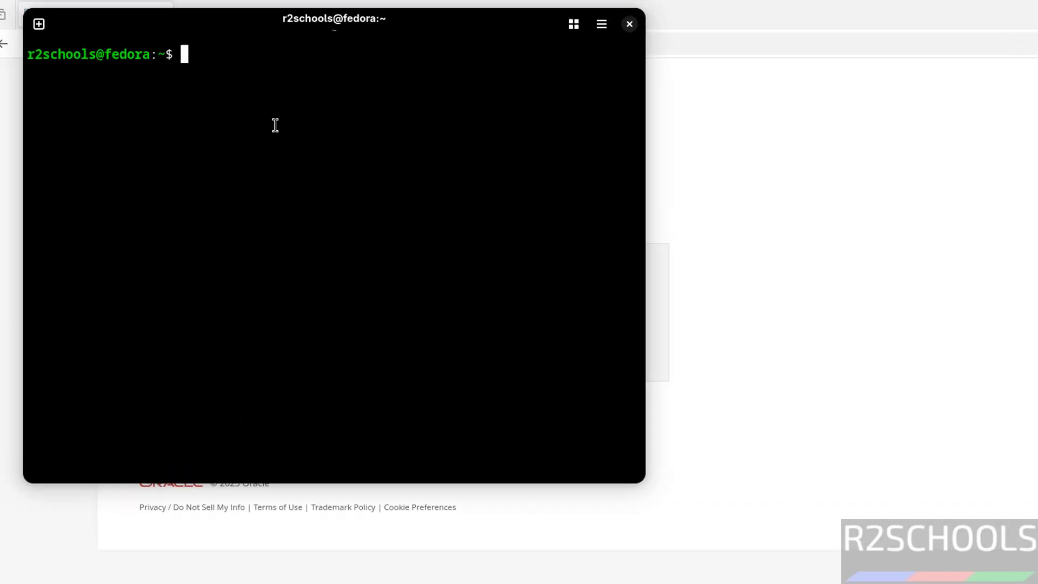
Change into the Downloads folder and list its files
{"action": "type", "text": "cd Dow"}
{"action": "key", "text": "Tab"}
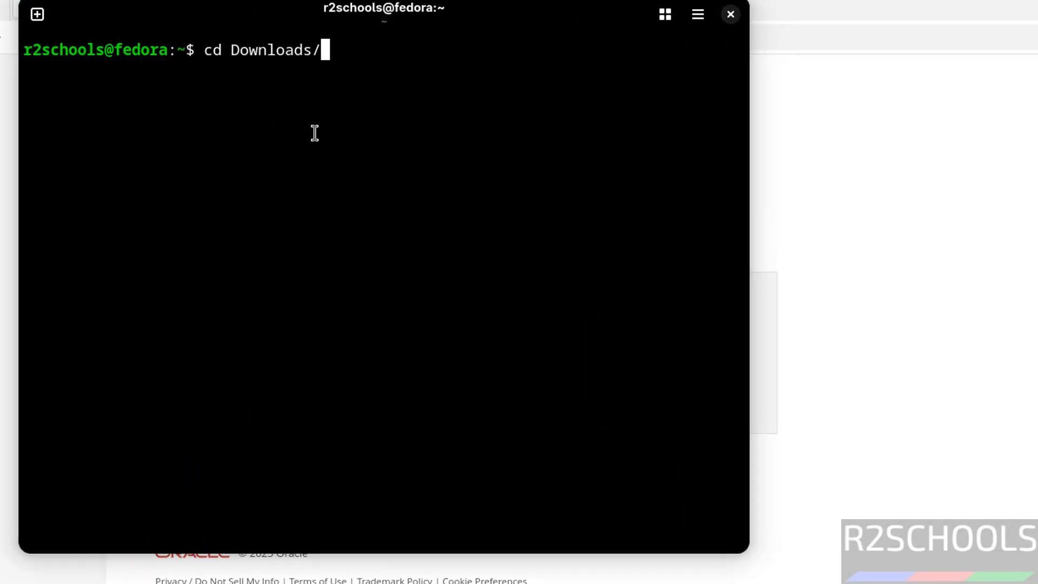
{"action": "key", "text": "Return"}
{"action": "type", "text": "ls"}
{"action": "key", "text": "Return"}
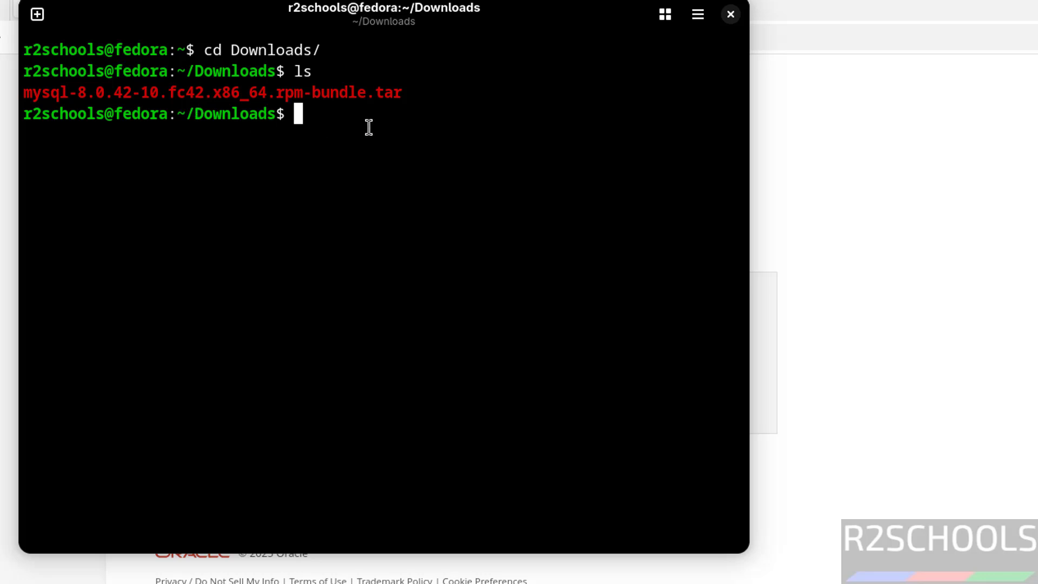
Extract mysql-8.0.42-10.fc42.x86_64.rpm-bundle.tar with tar -xf and list the resulting RPM packages
{"action": "type", "text": "tar "}
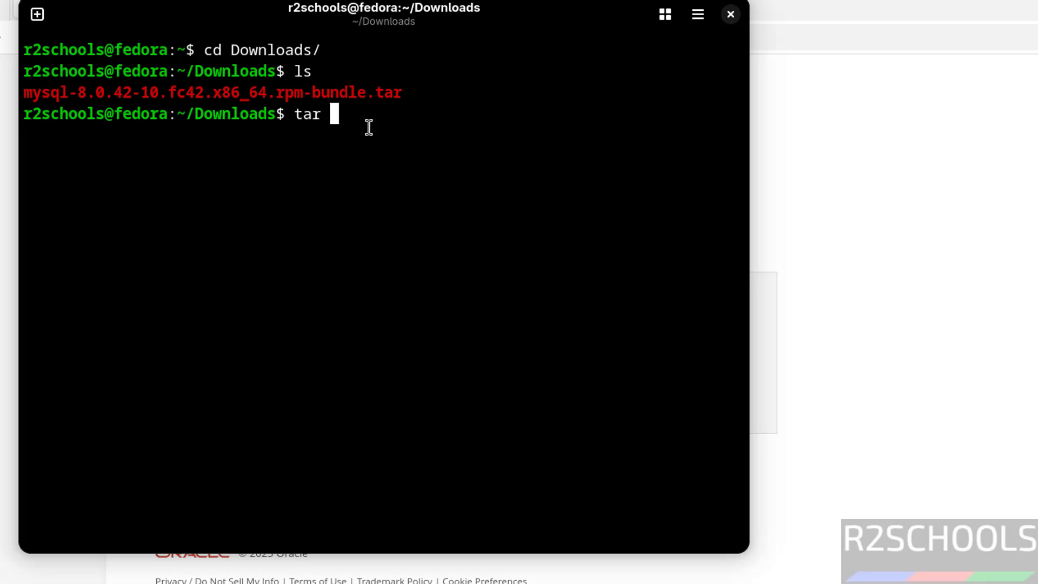
{"action": "type", "text": "-xf mys"}
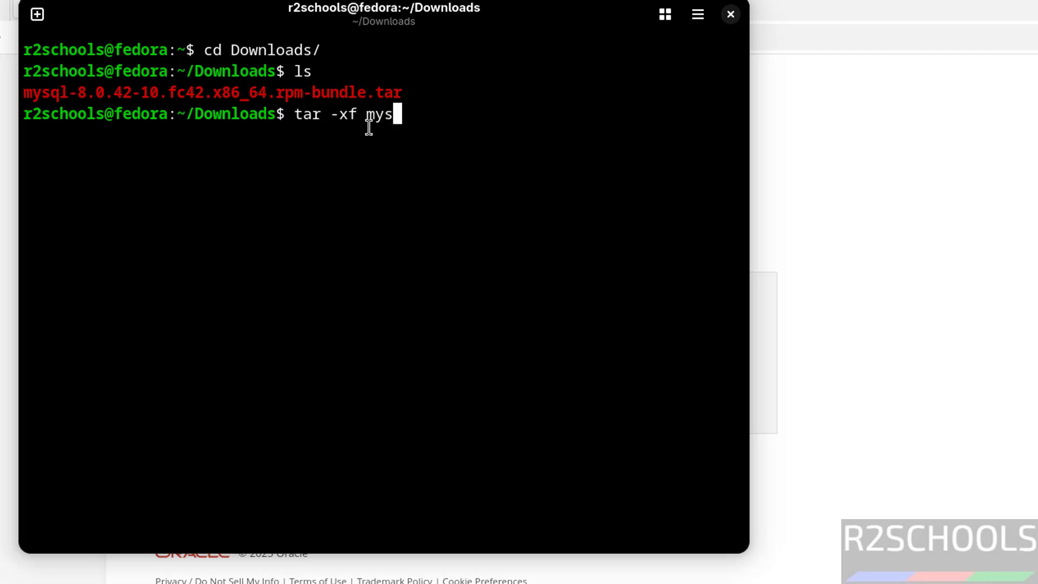
{"action": "type", "text": "ql"}
{"action": "key", "text": "Tab"}
{"action": "key", "text": "Return"}
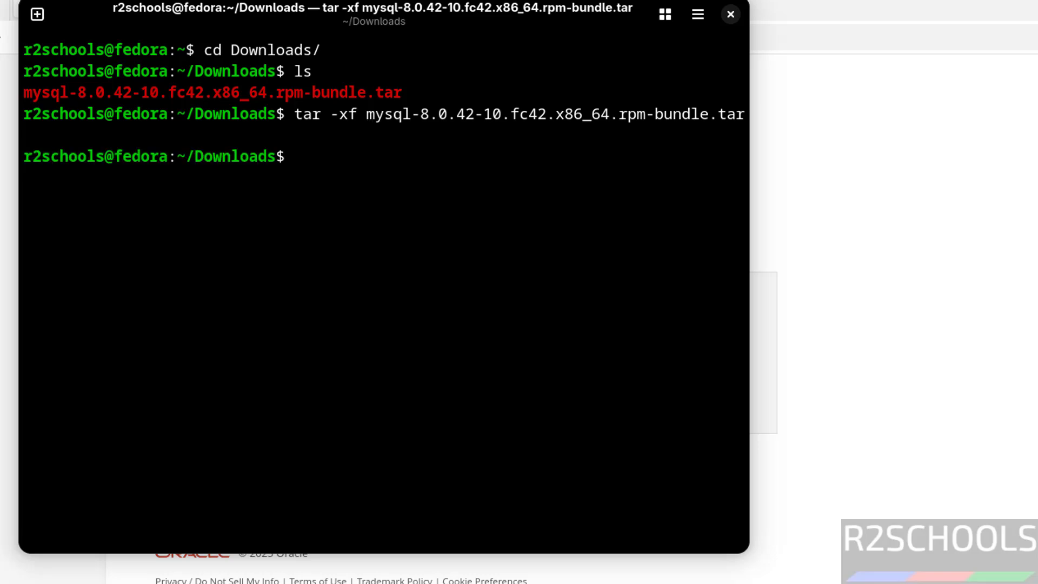
{"action": "type", "text": "ls"}
{"action": "key", "text": "Return"}
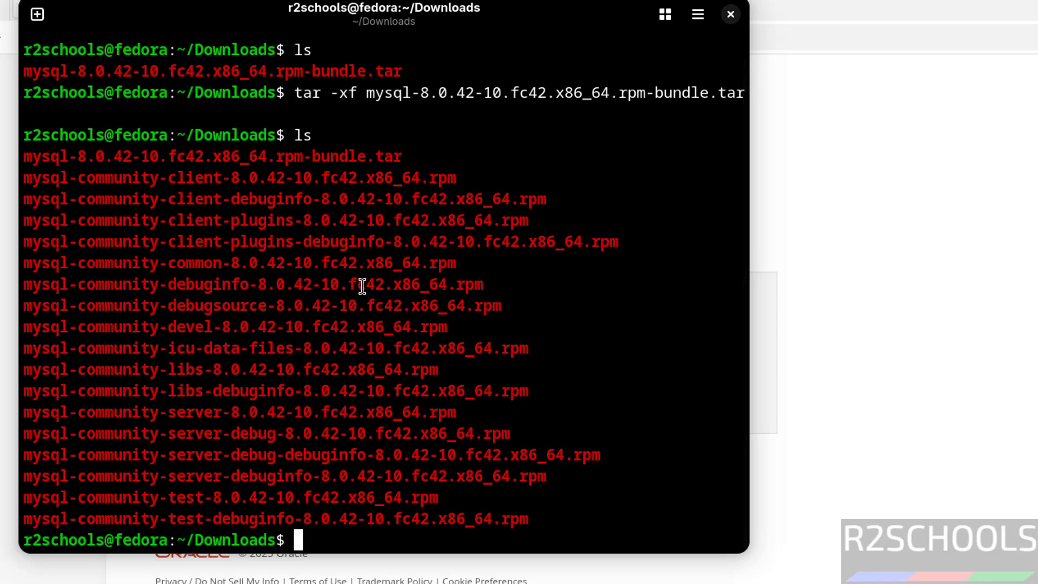
Run sudo rpm -ivh --nodeps *.rpm with the admin password; it hits an /etc/my.cnf conflict
{"action": "type", "text": "sudo rpm -ivh --nodeps"}
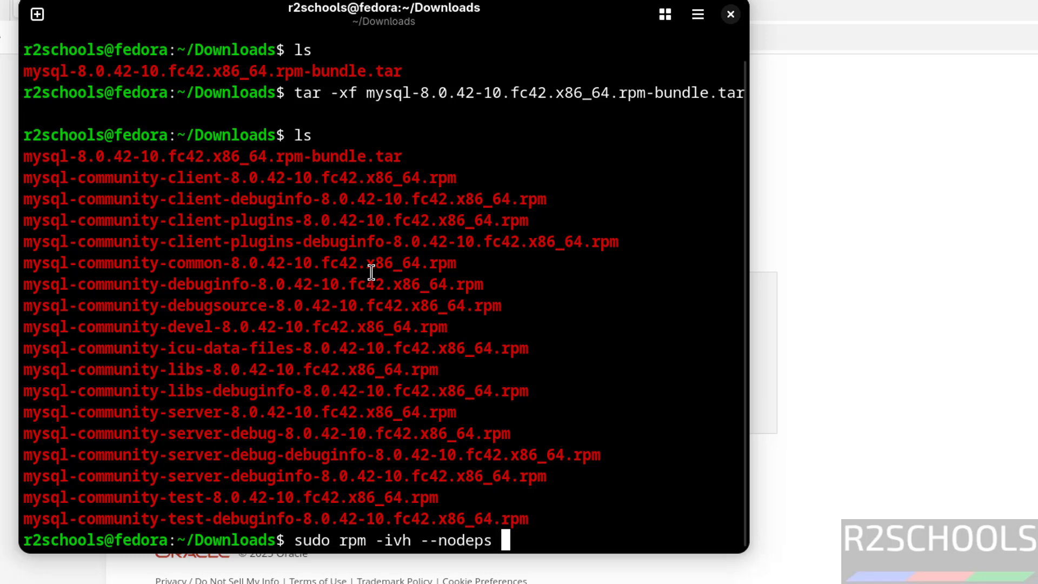
{"action": "type", "text": " *"}
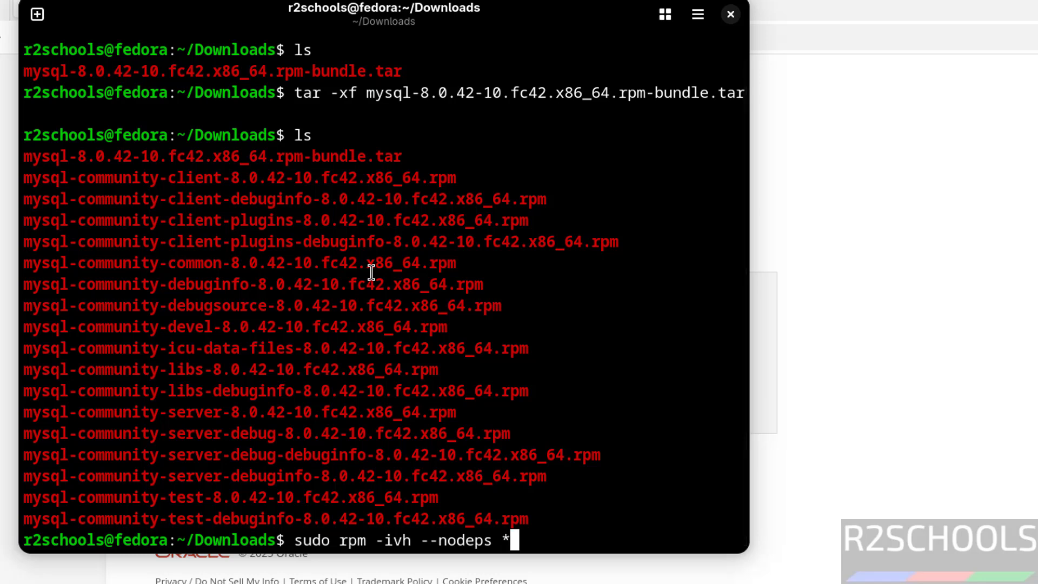
{"action": "type", "text": ".rpm"}
{"action": "key", "text": "Return"}
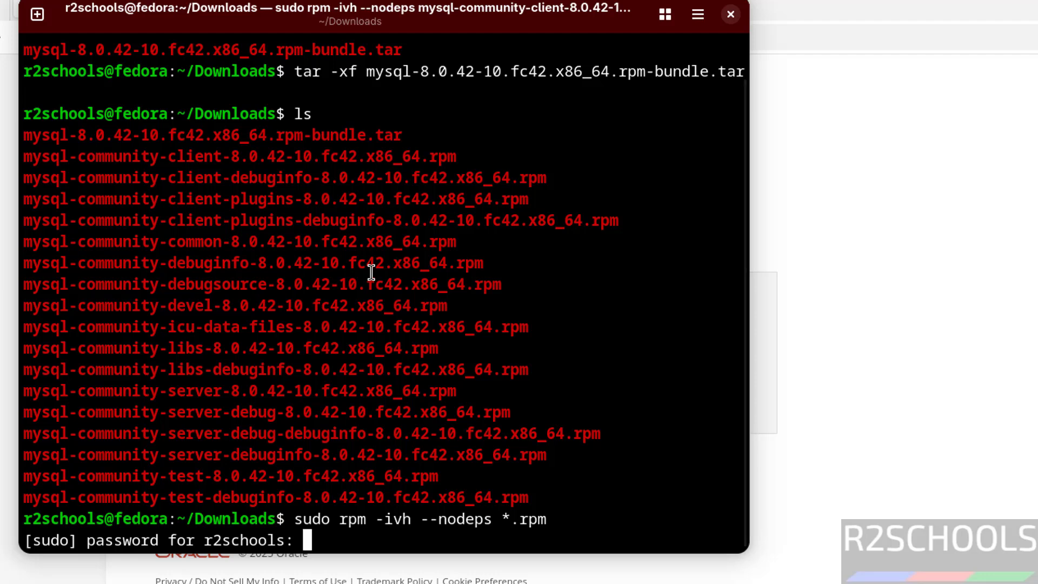
{"action": "key", "text": "Return"}
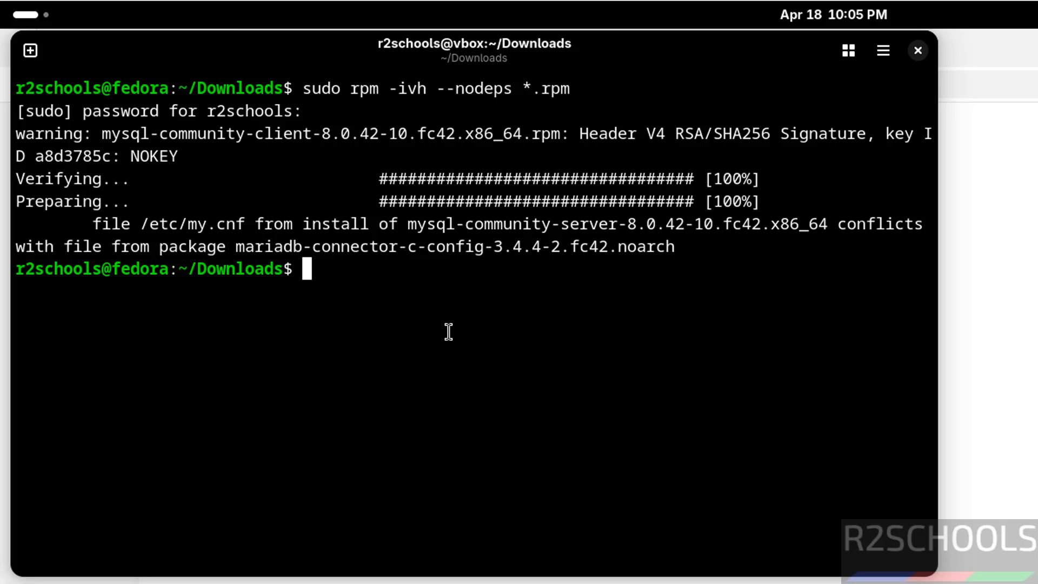
Remove all MariaDB packages with sudo yum remove mariadb*, confirming with y
{"action": "type", "text": "sudo "}
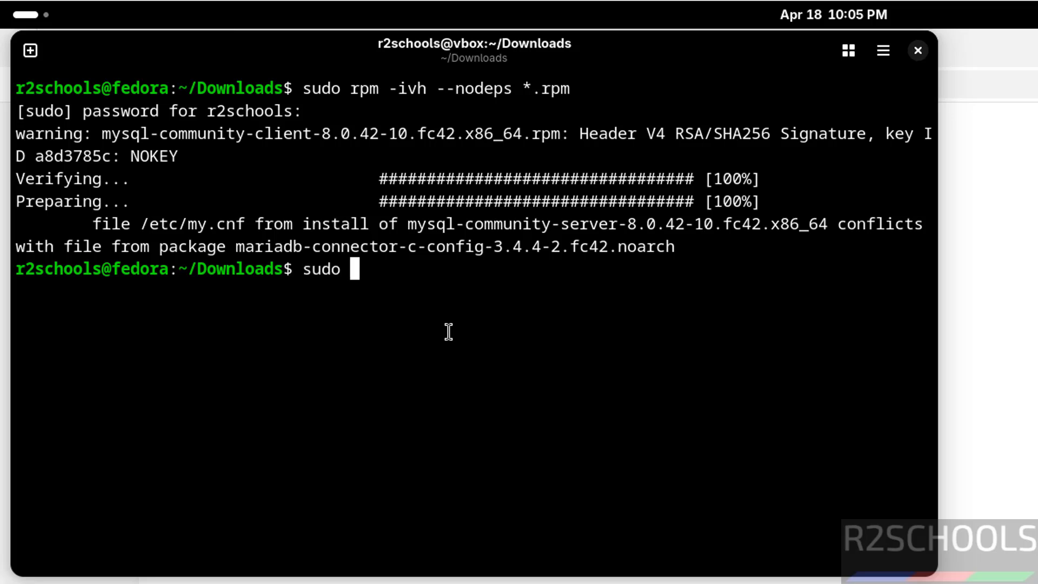
{"action": "type", "text": "yum rem"}
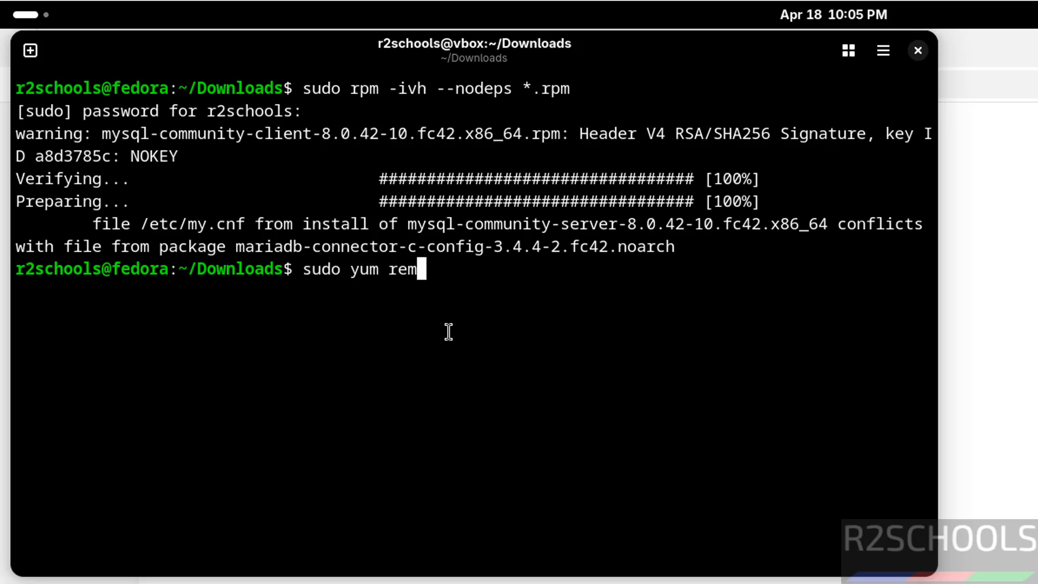
{"action": "type", "text": "ove mari"}
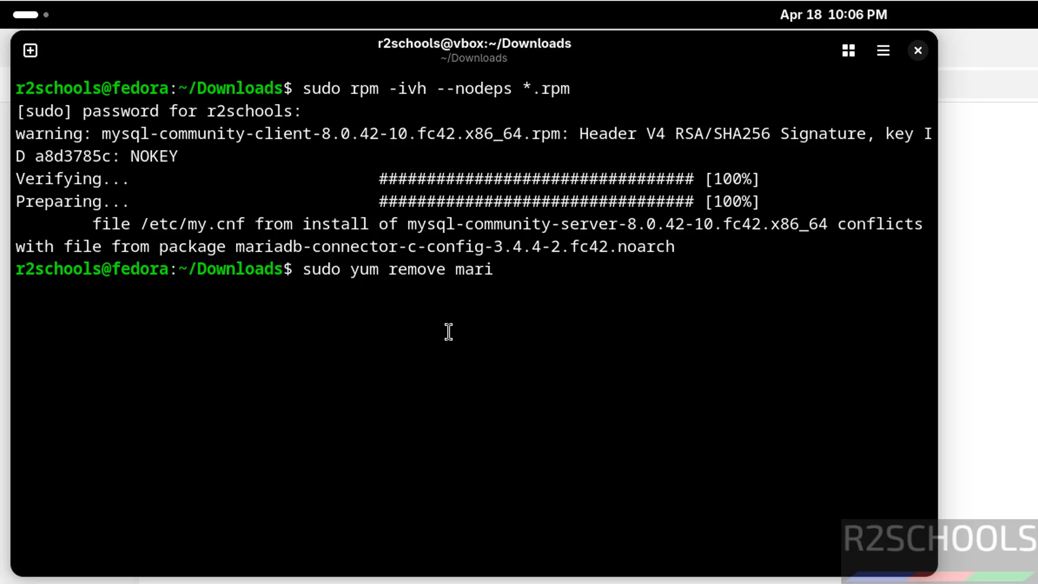
{"action": "type", "text": "adb*"}
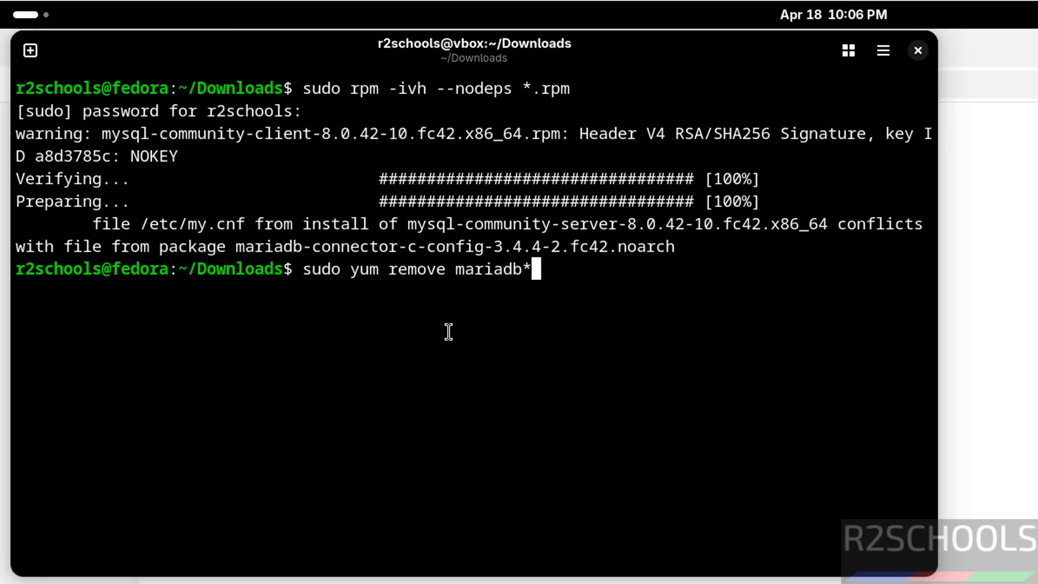
{"action": "key", "text": "Return"}
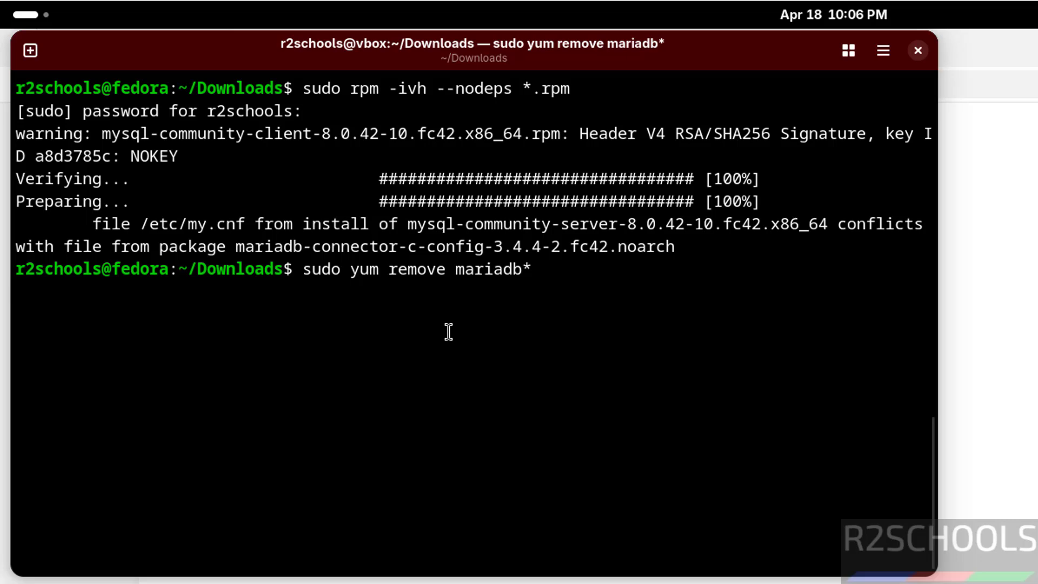
{"action": "type", "text": "y"}
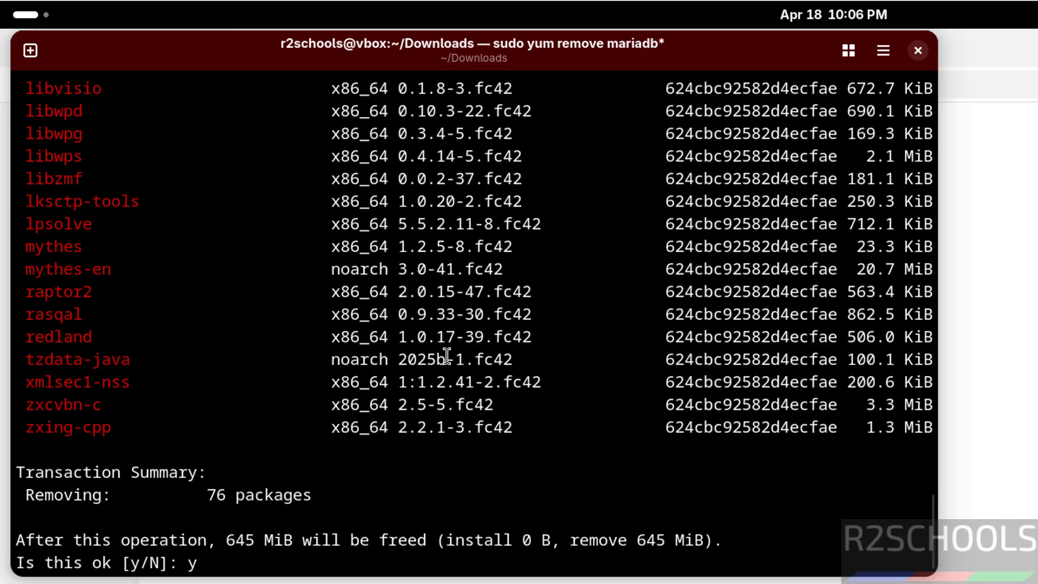
{"action": "key", "text": "Return"}
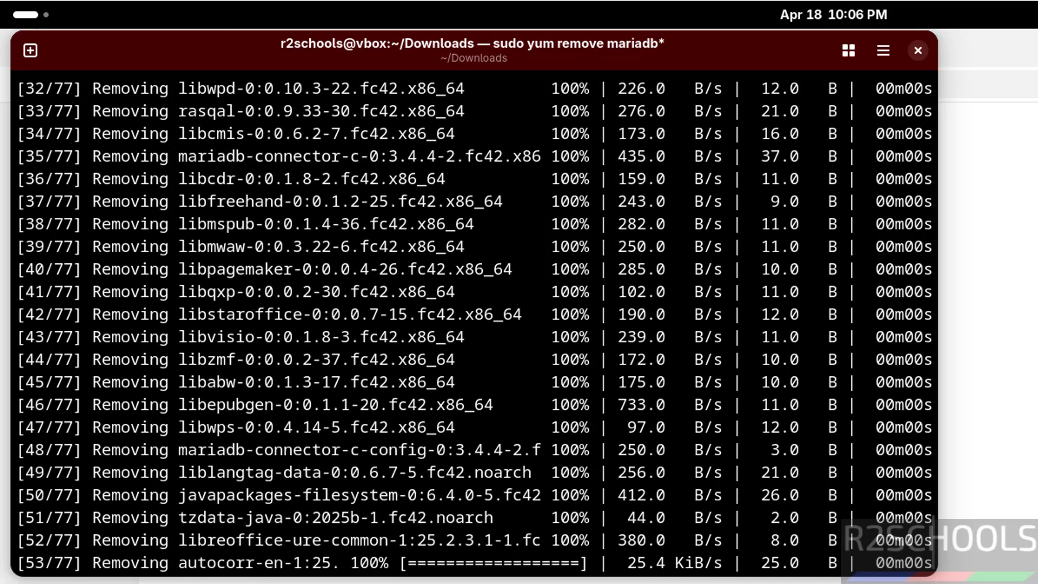
Clear the screen and recall the sudo rpm -ivh --nodeps *.rpm command
{"action": "key", "text": "ctrl+l"}
{"action": "key", "text": "Up"}
{"action": "key", "text": "Up"}
{"action": "key", "text": "Down"}
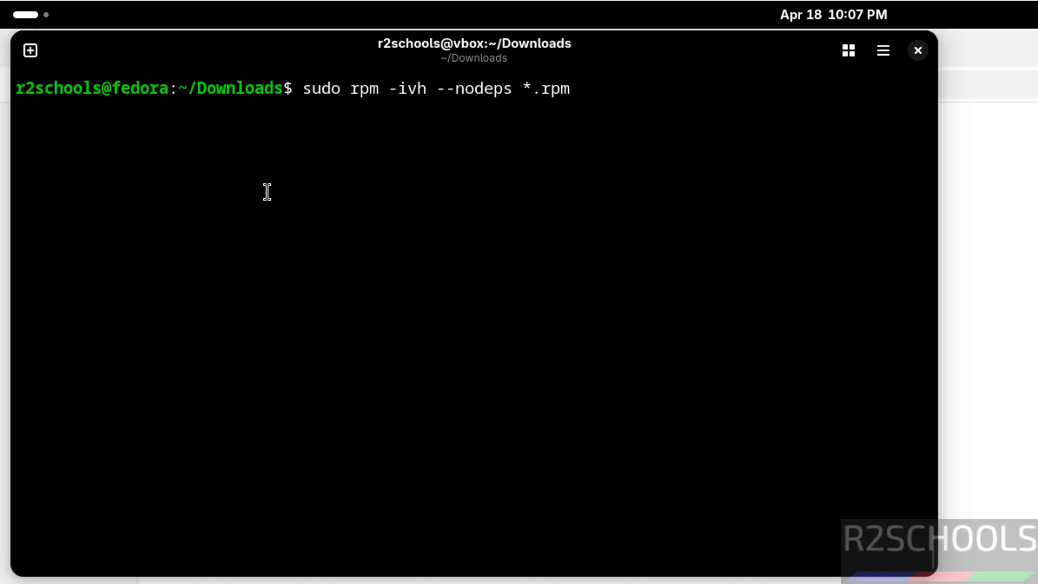
Rerun sudo rpm -ivh --nodeps *.rpm to install all 17 mysql-community packages, then clear
{"action": "key", "text": "Return"}
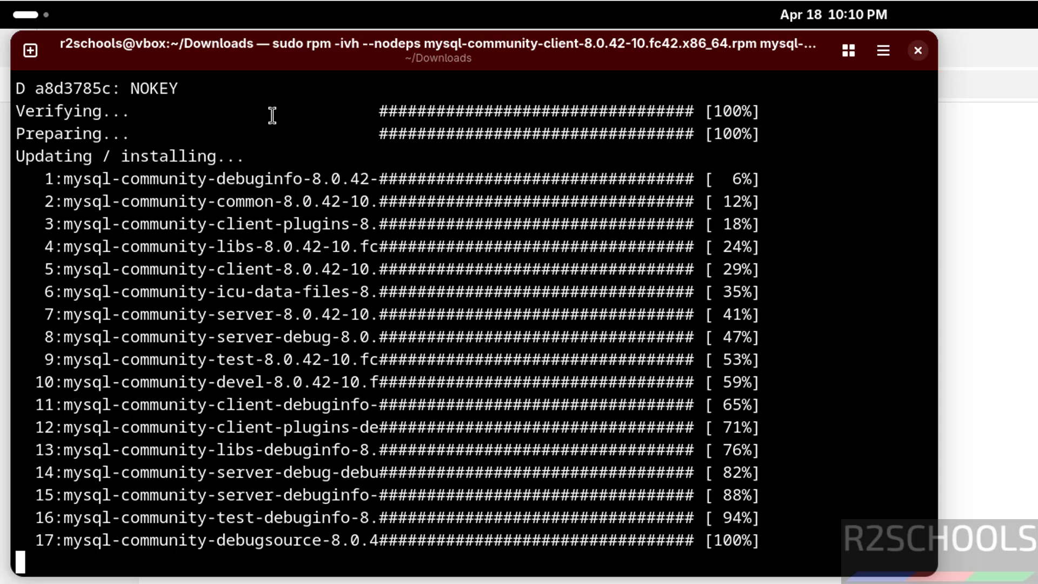
{"action": "key", "text": "ctrl+l"}
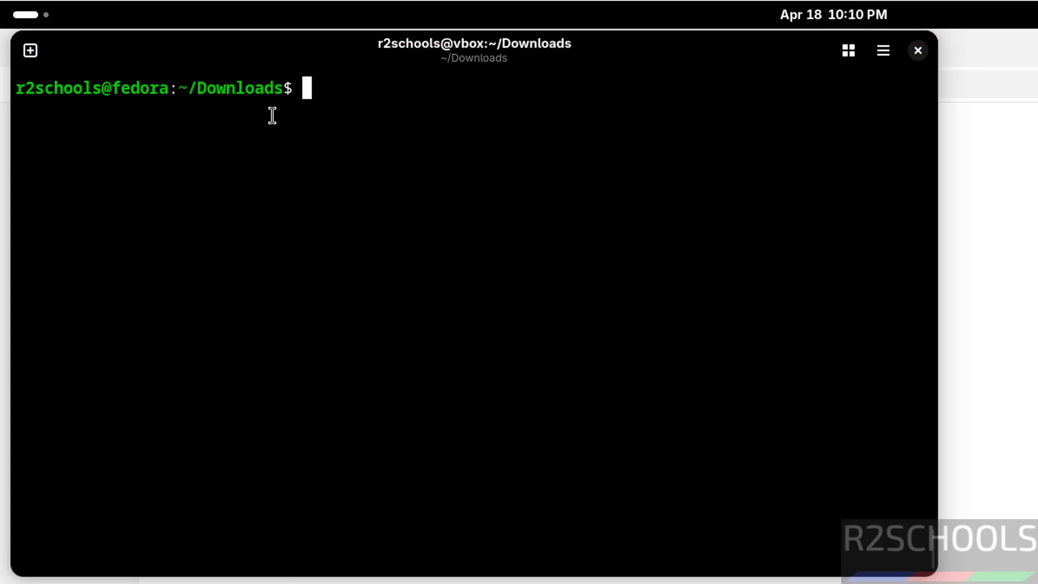
Check mysqld status, then start it with sudo systemctl start mysqld
{"action": "type", "text": "sudo sys"}
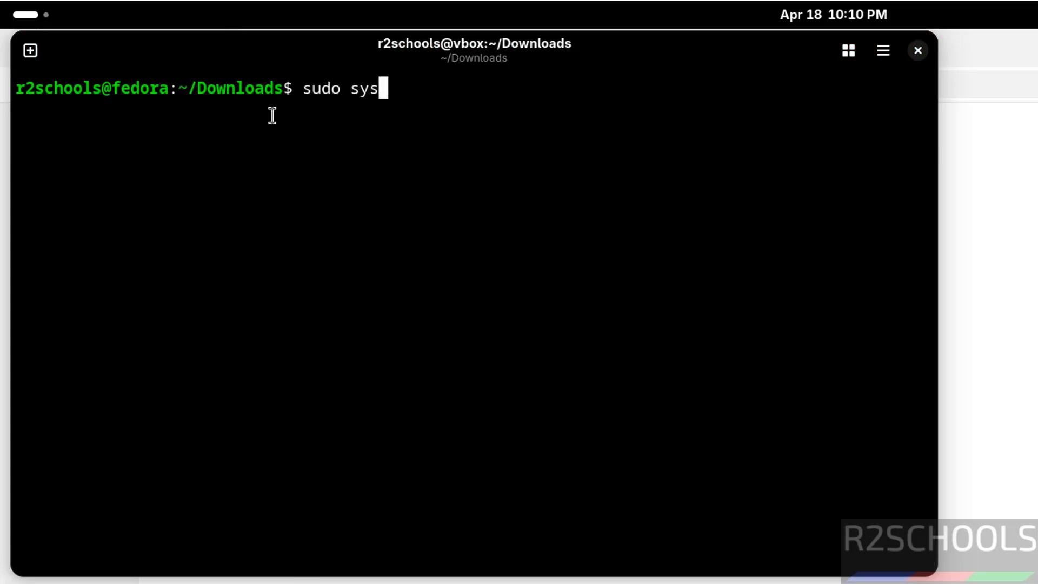
{"action": "type", "text": "temctl status"}
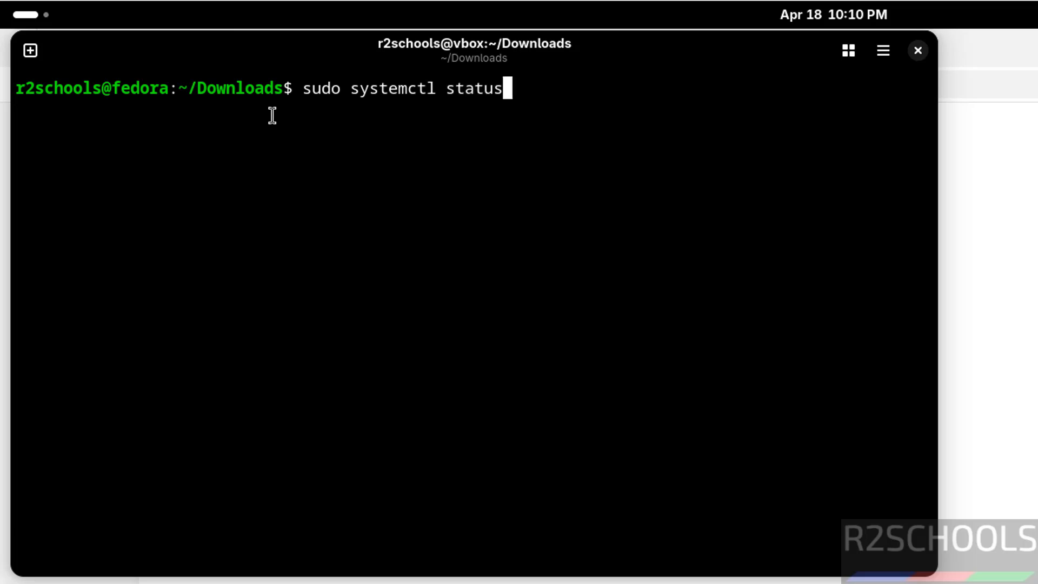
{"action": "type", "text": " mysqld"}
{"action": "key", "text": "Return"}
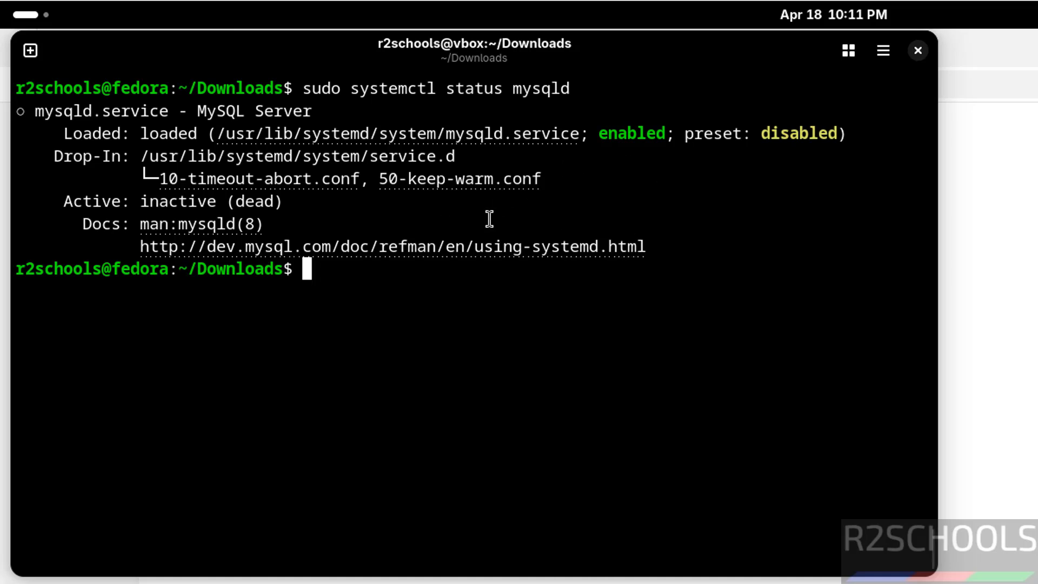
{"action": "type", "text": "sudo systemctl start mysqld"}
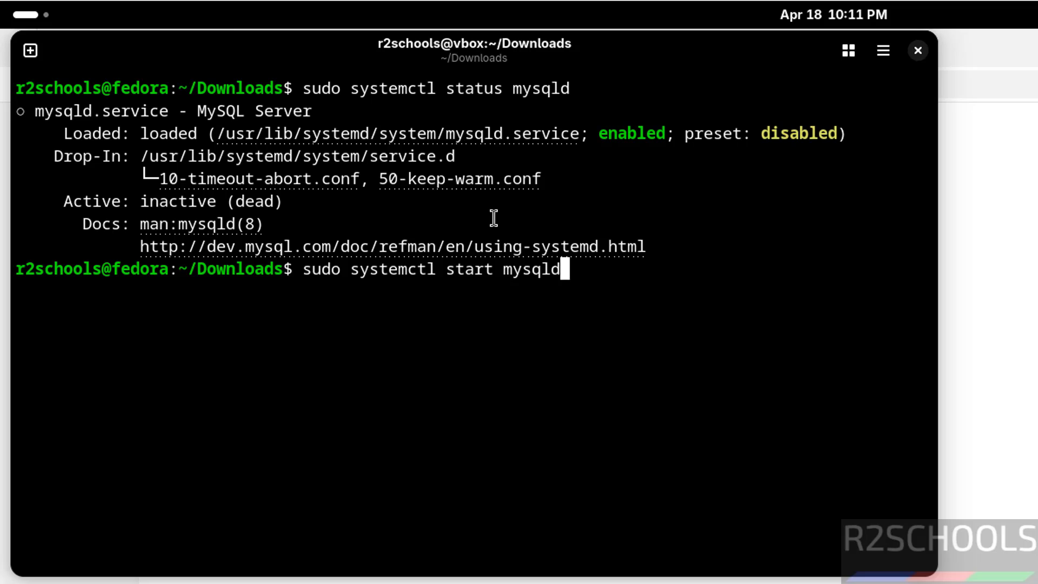
{"action": "key", "text": "Return"}
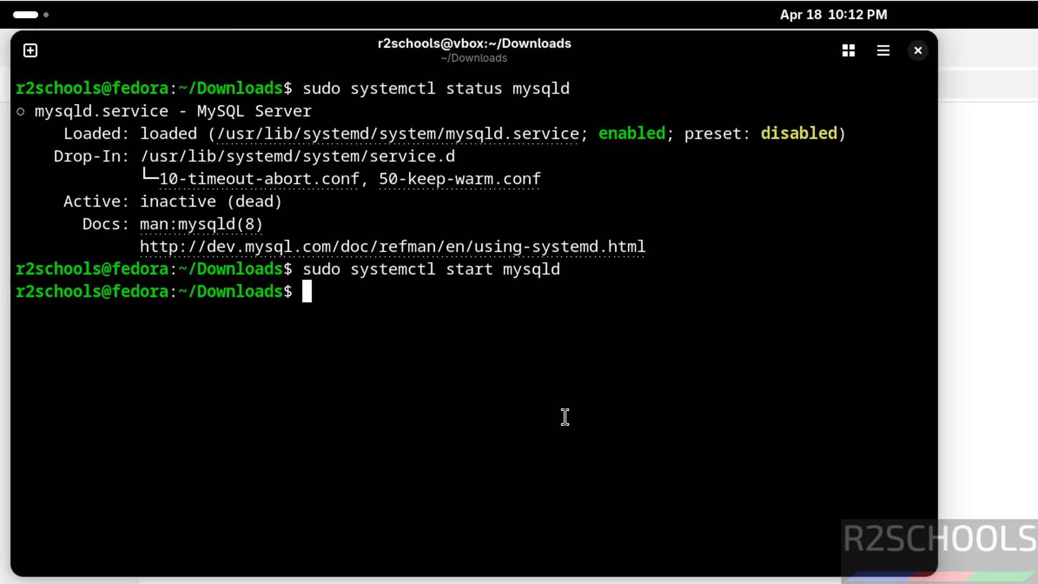
Recheck mysqld status to confirm active (running), then exit and clear the screen
{"action": "key", "text": "Up"}
{"action": "key", "text": "Up"}
{"action": "key", "text": "Return"}
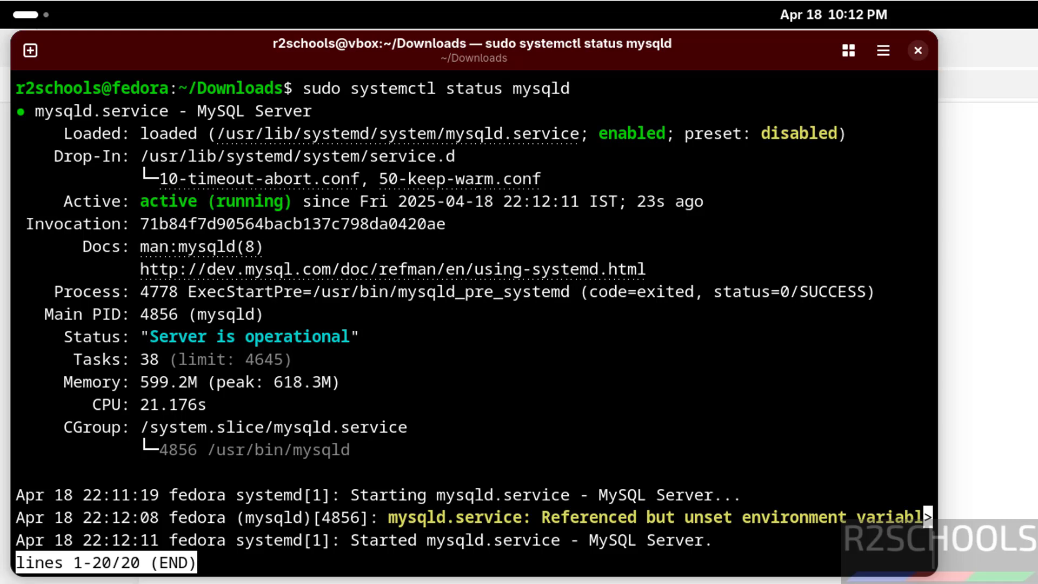
{"action": "key", "text": "q"}
{"action": "key", "text": "ctrl+l"}
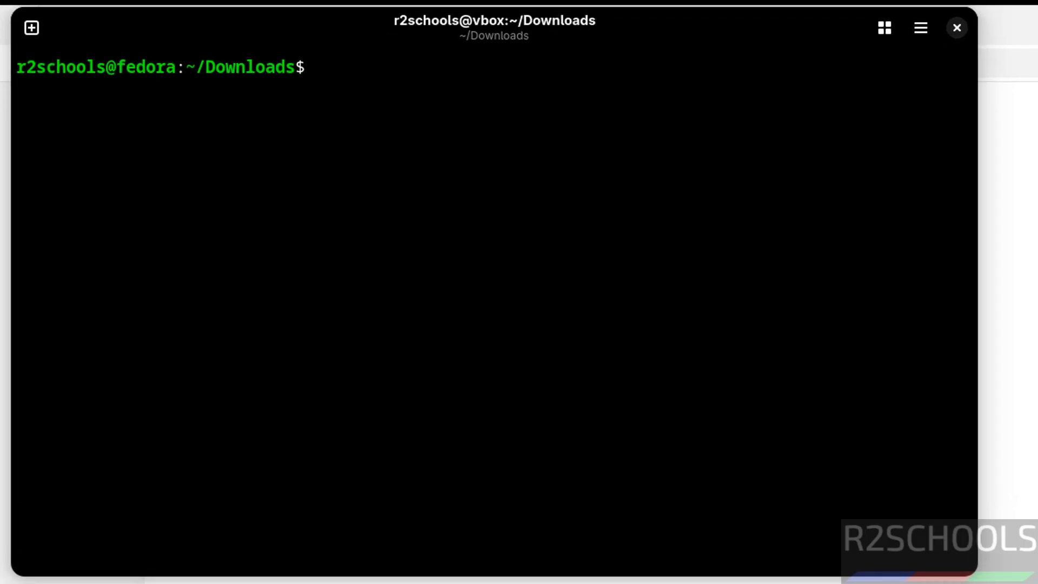
Search /var/log/mysqld.log with more and grep password, which is denied without sudo
{"action": "type", "text": "more /et"}
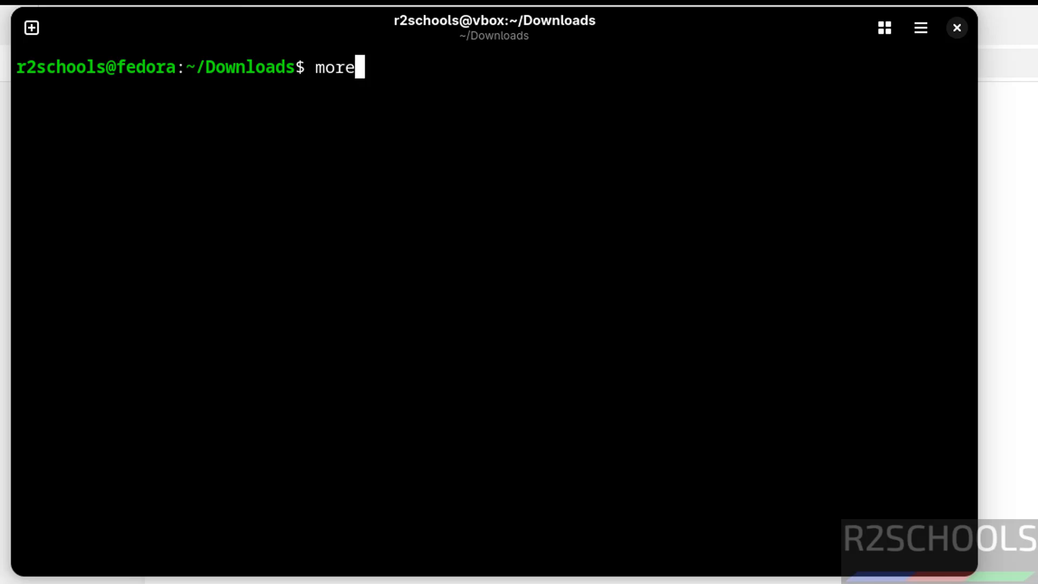
{"action": "key", "text": "BackSpace"}
{"action": "key", "text": "BackSpace"}
{"action": "key", "text": "BackSpace"}
{"action": "type", "text": "/"}
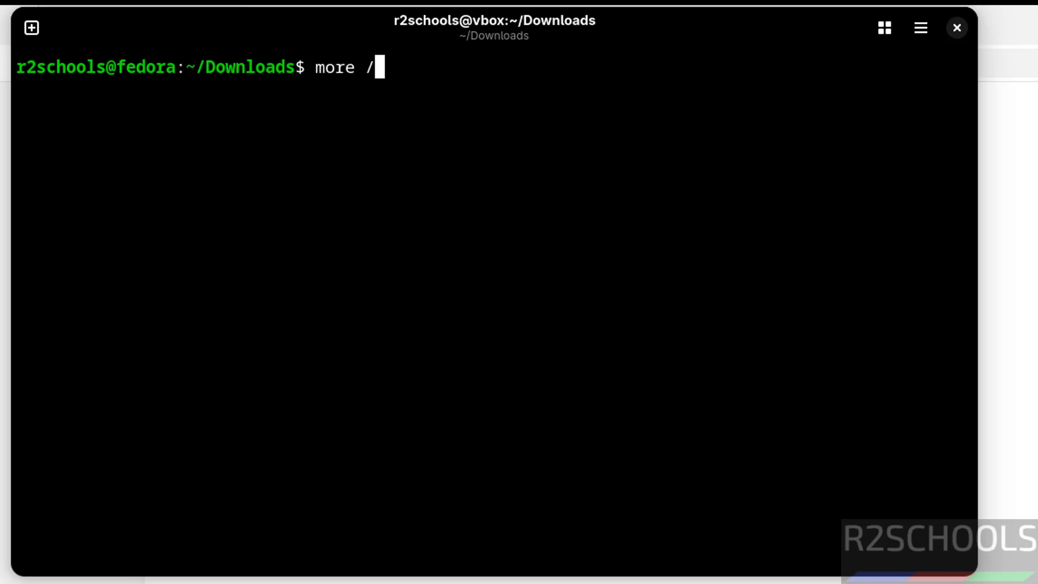
{"action": "type", "text": "var/lo"}
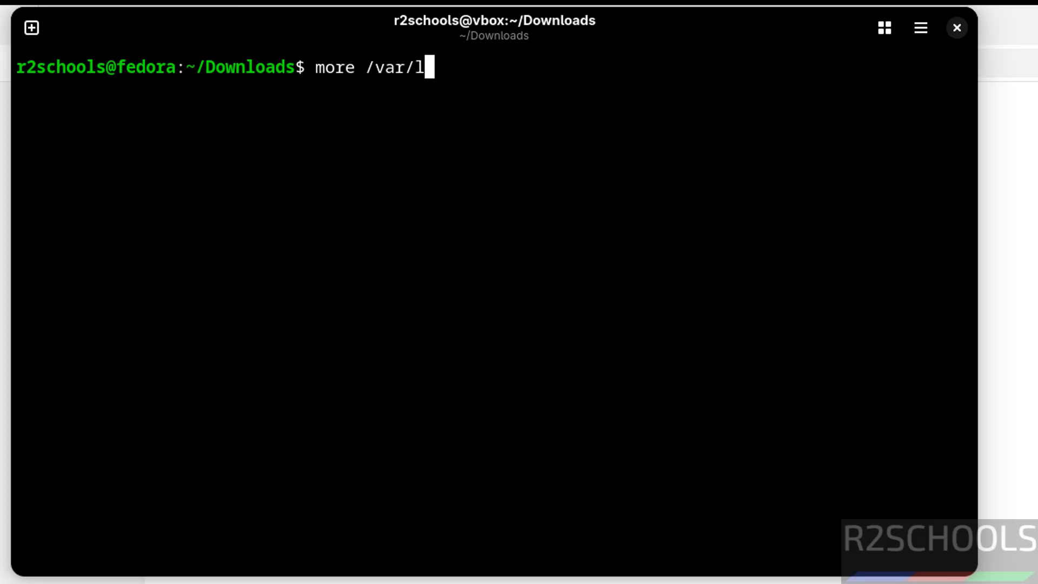
{"action": "key", "text": "Tab"}
{"action": "key", "text": "Tab"}
{"action": "key", "text": "Tab"}
{"action": "type", "text": "g/m"}
{"action": "key", "text": "Tab"}
{"action": "type", "text": "| grep password"}
{"action": "key", "text": "Return"}
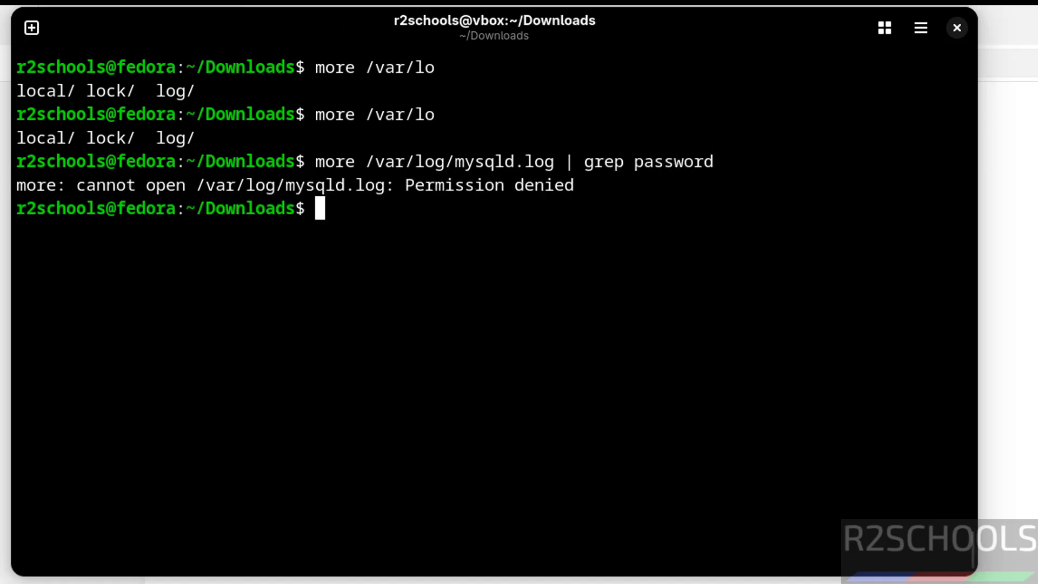
Rerun the log search with sudo to show the temporary root password line
{"action": "key", "text": "Up"}
{"action": "key", "text": "Home"}
{"action": "type", "text": "sudo"}
{"action": "key", "text": "Return"}
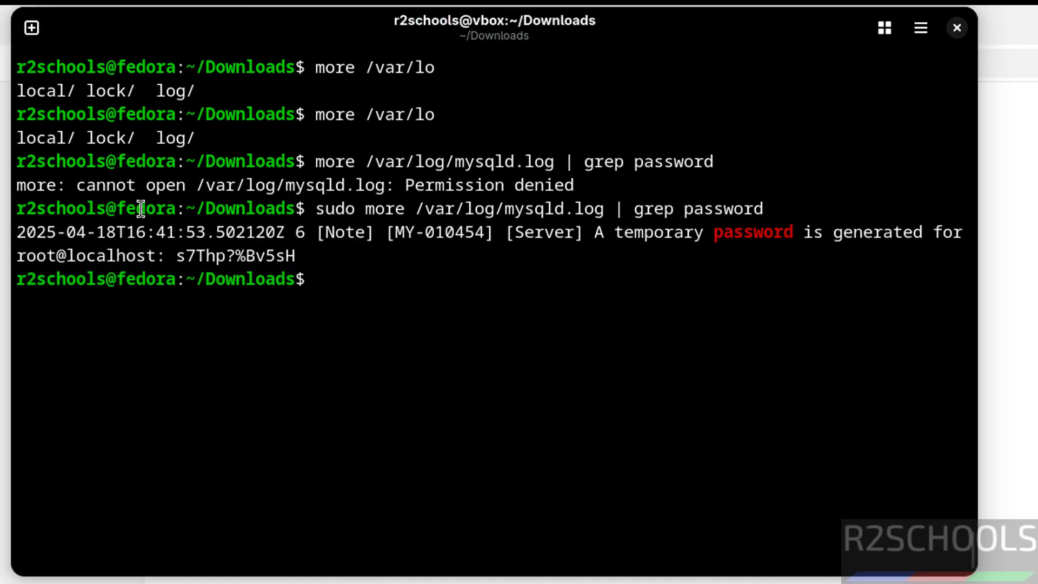
{"action": "type", "text": "sudo s"}
{"action": "type", "text": "e"}
{"action": "key", "text": "BackSpace"}
{"action": "key", "text": "BackSpace"}
Run mysql_secure_installation and copy the temporary root password from the log output
{"action": "type", "text": "mysql"}
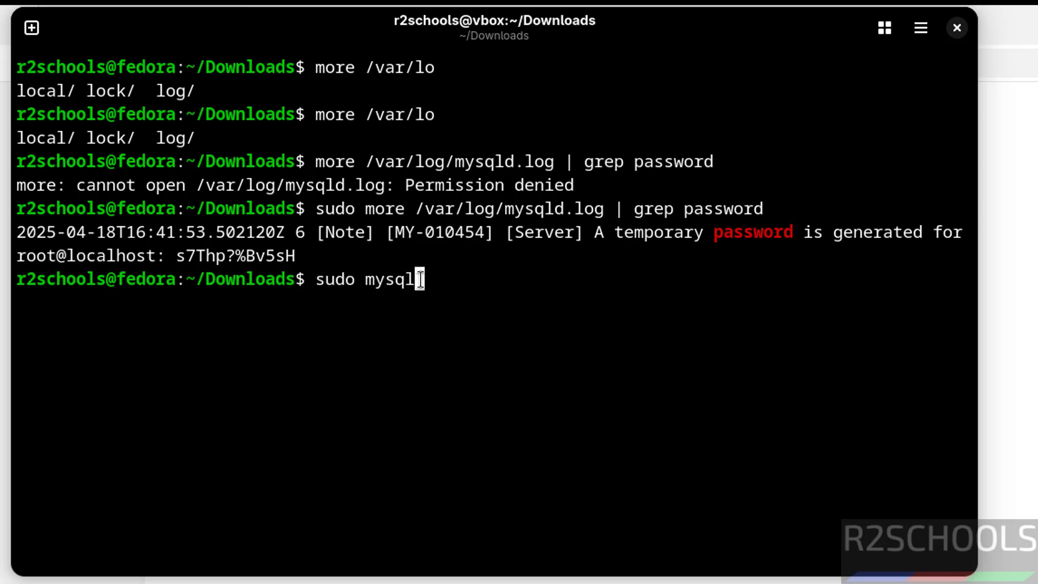
{"action": "type", "text": "_secure"}
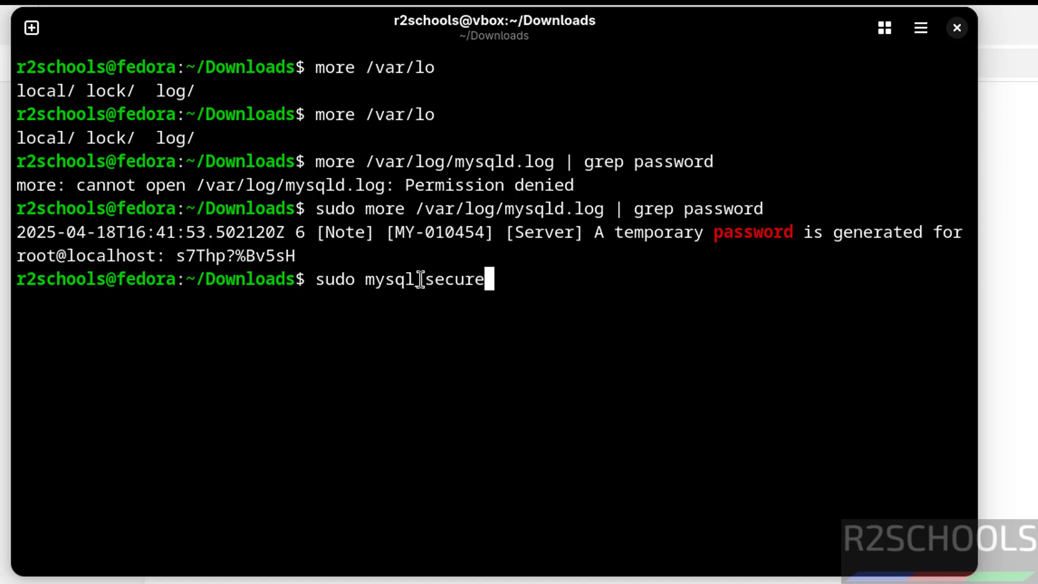
{"action": "type", "text": "_install"}
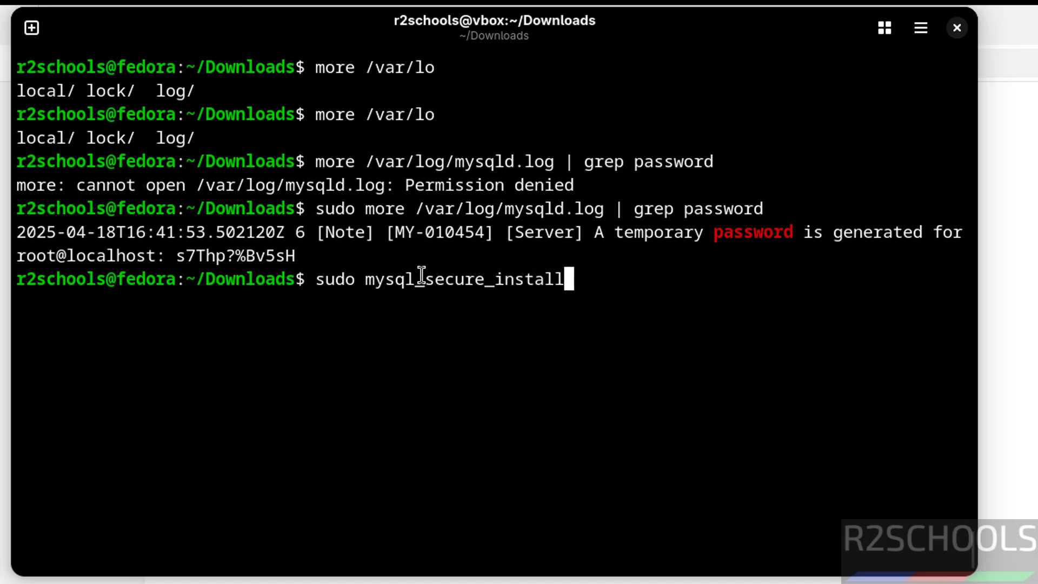
{"action": "type", "text": "ation"}
{"action": "key", "text": "Return"}
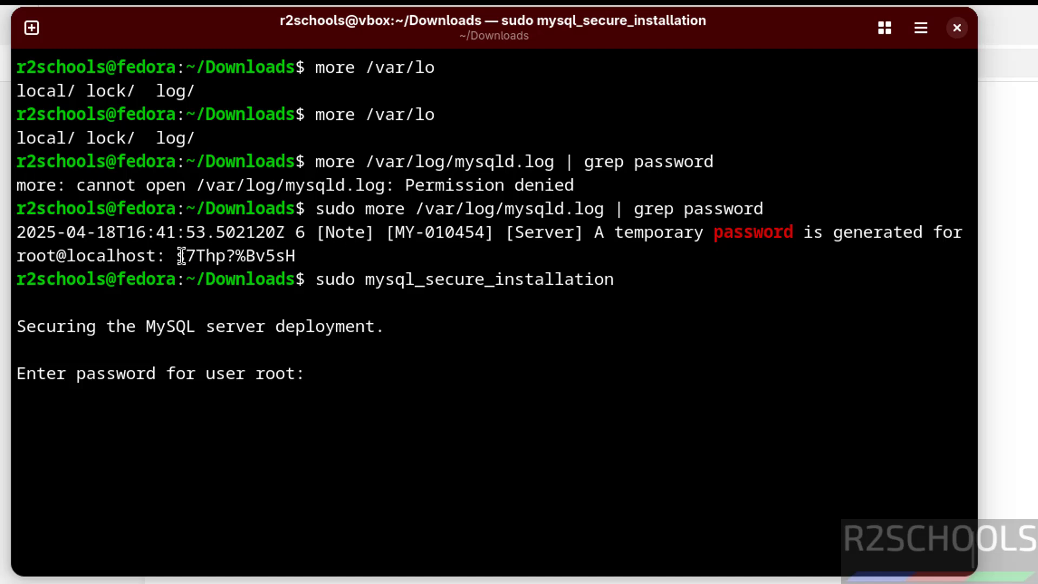
{"action": "left_click_drag", "start_coordinate": [179, 256], "coordinate": [296, 254]}
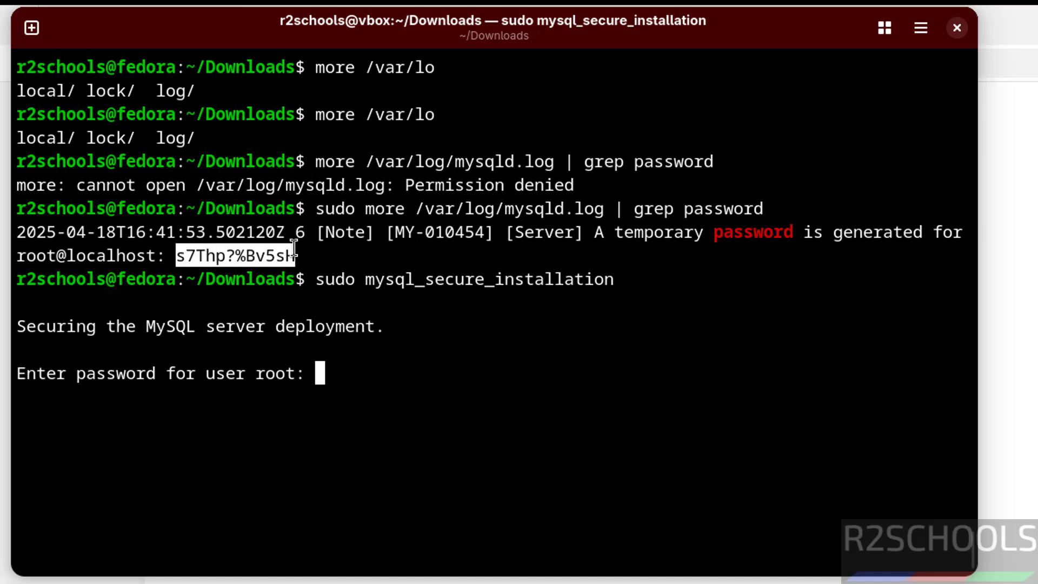
{"action": "right_click", "coordinate": [274, 254]}
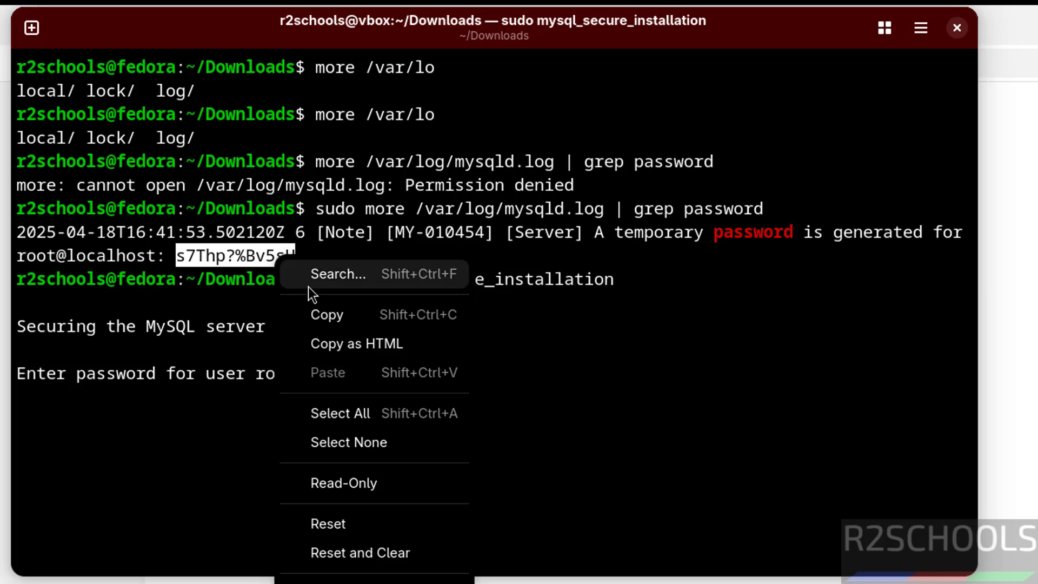
{"action": "left_click", "coordinate": [325, 317]}
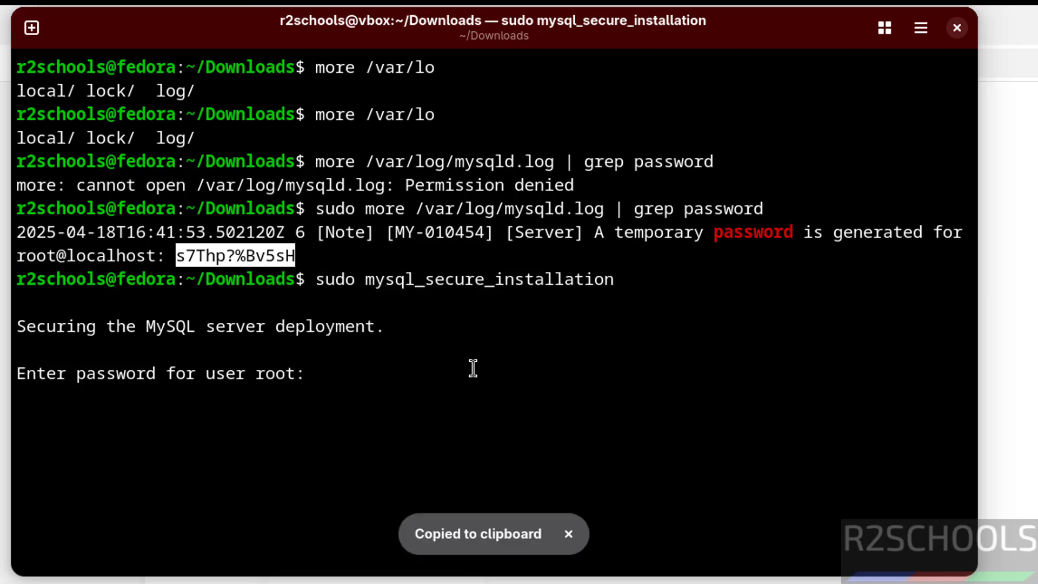
Sign in with the pasted temporary password, then enter and confirm a new root password
{"action": "right_click", "coordinate": [545, 398]}
{"action": "left_click", "coordinate": [610, 514]}
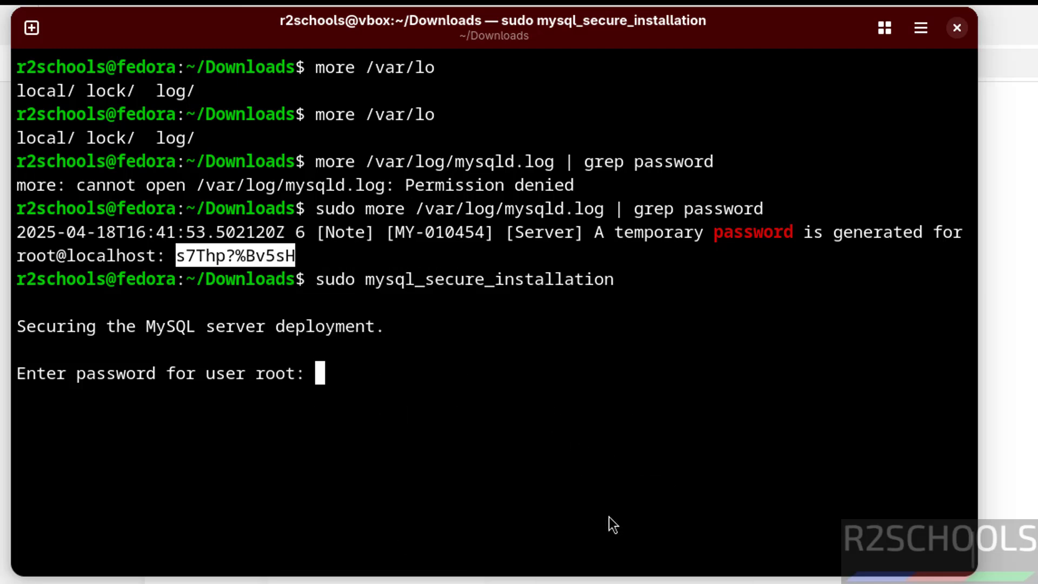
{"action": "key", "text": "Return"}
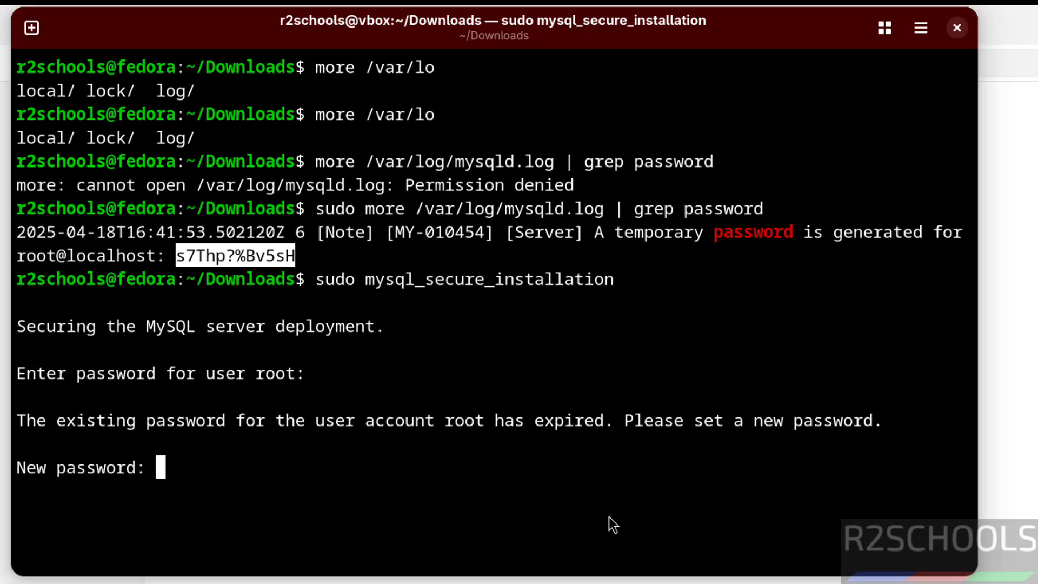
{"action": "key", "text": "Return"}
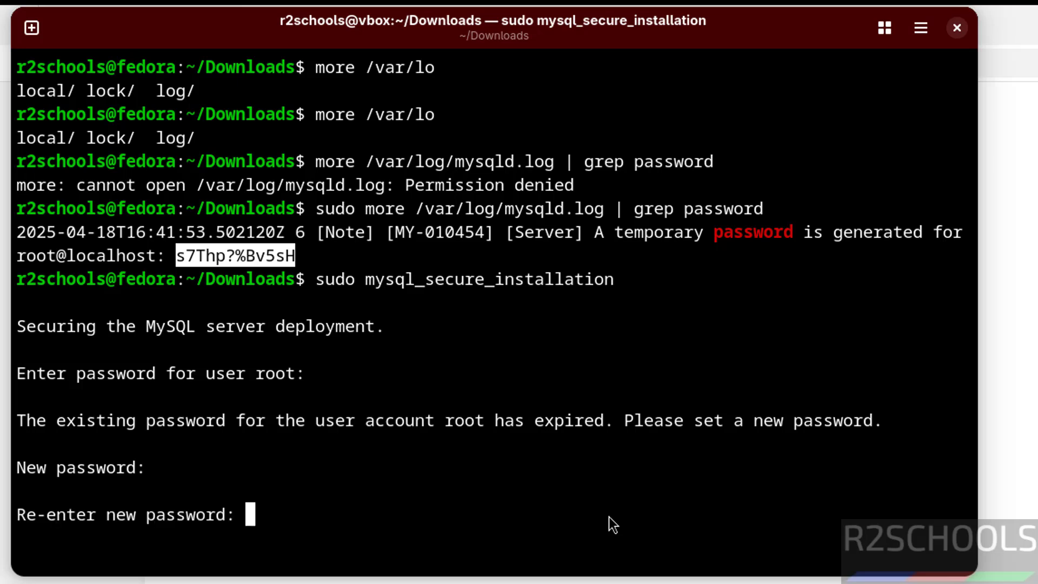
{"action": "key", "text": "Return"}
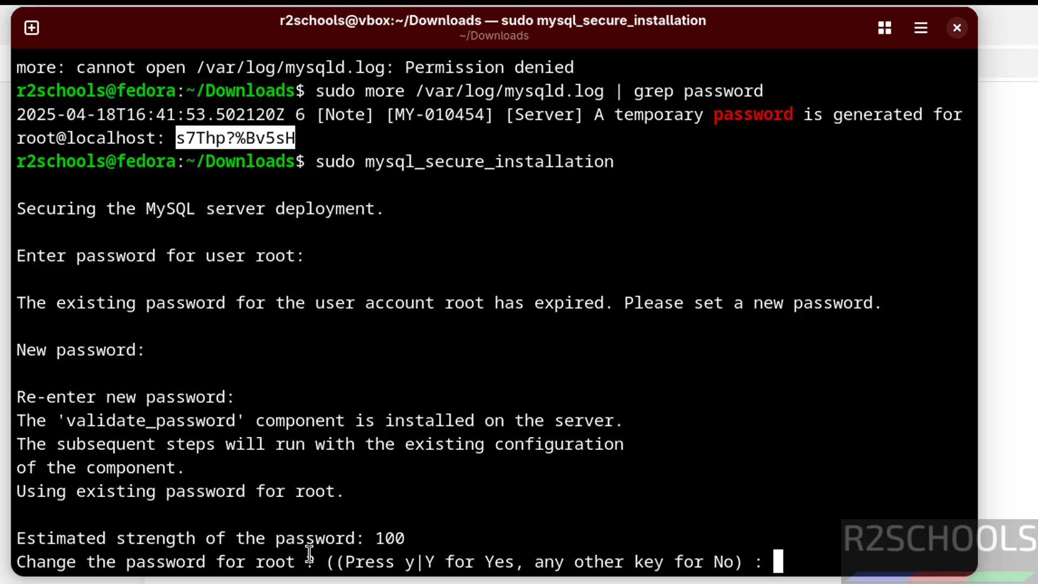
Keep the current root password, remove anonymous users, and keep remote root login allowed
{"action": "type", "text": "n"}
{"action": "key", "text": "Return"}
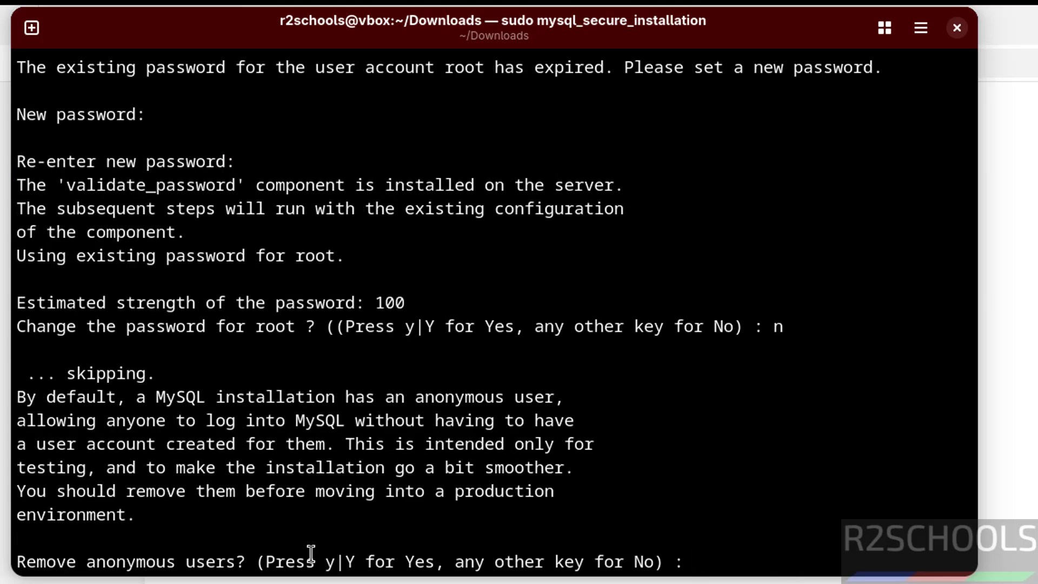
{"action": "type", "text": "y"}
{"action": "key", "text": "Return"}
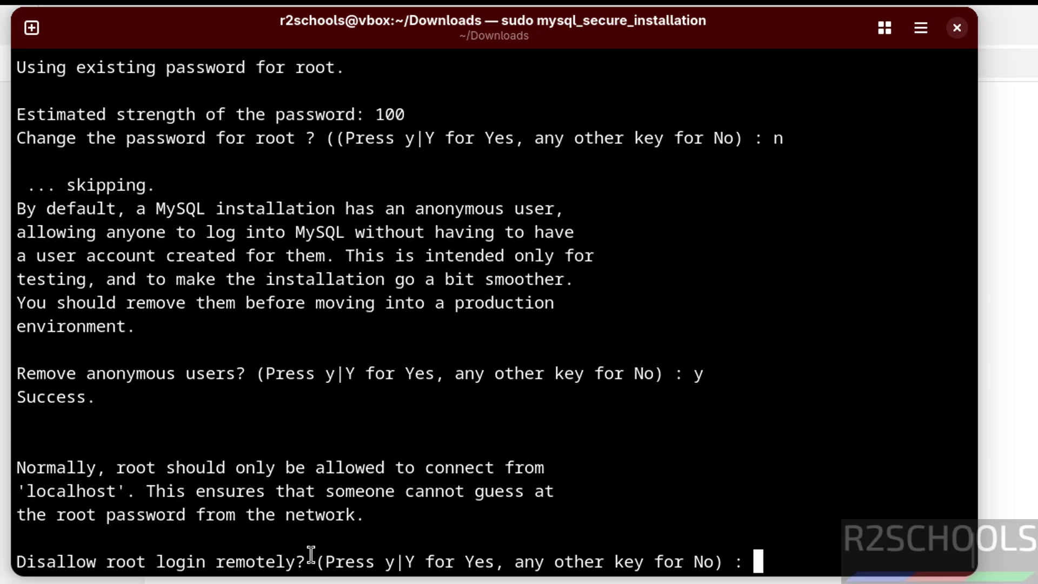
{"action": "type", "text": "y"}
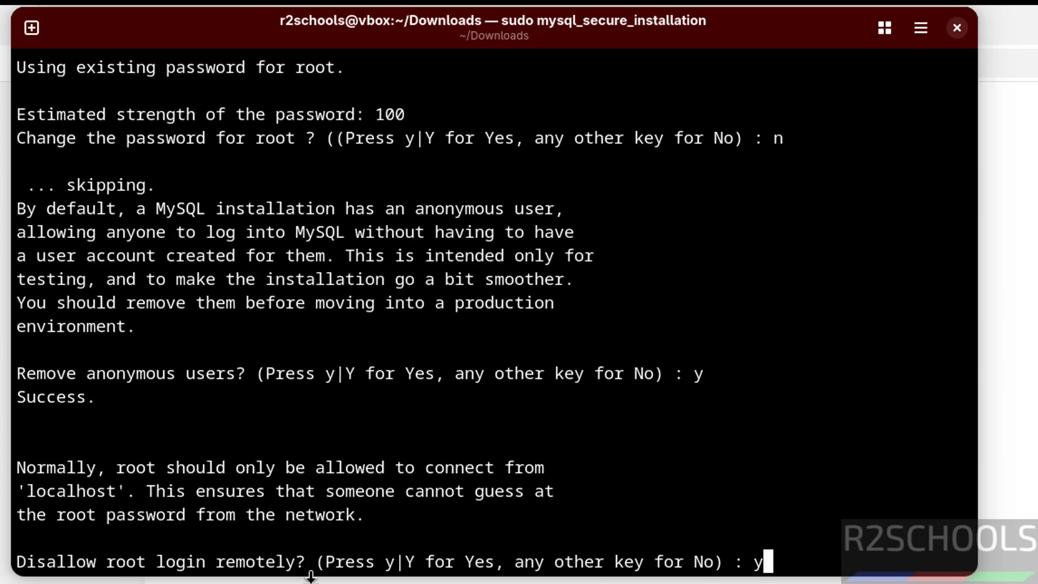
{"action": "key", "text": "BackSpace"}
{"action": "type", "text": "n"}
{"action": "key", "text": "Return"}
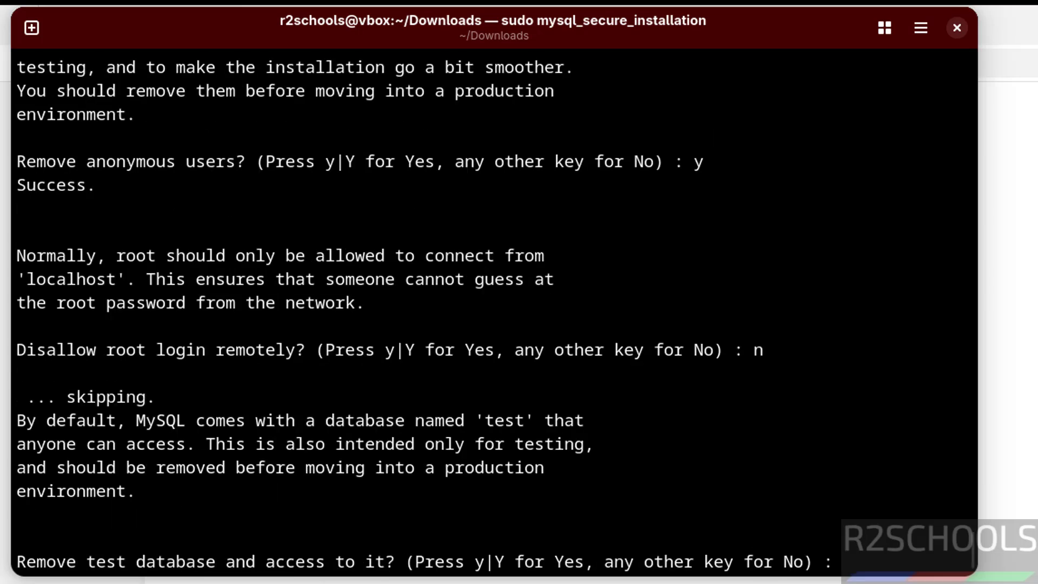
Remove the test database, reload privilege tables, and enter the mysql -u root -p command
{"action": "type", "text": "y"}
{"action": "key", "text": "Return"}
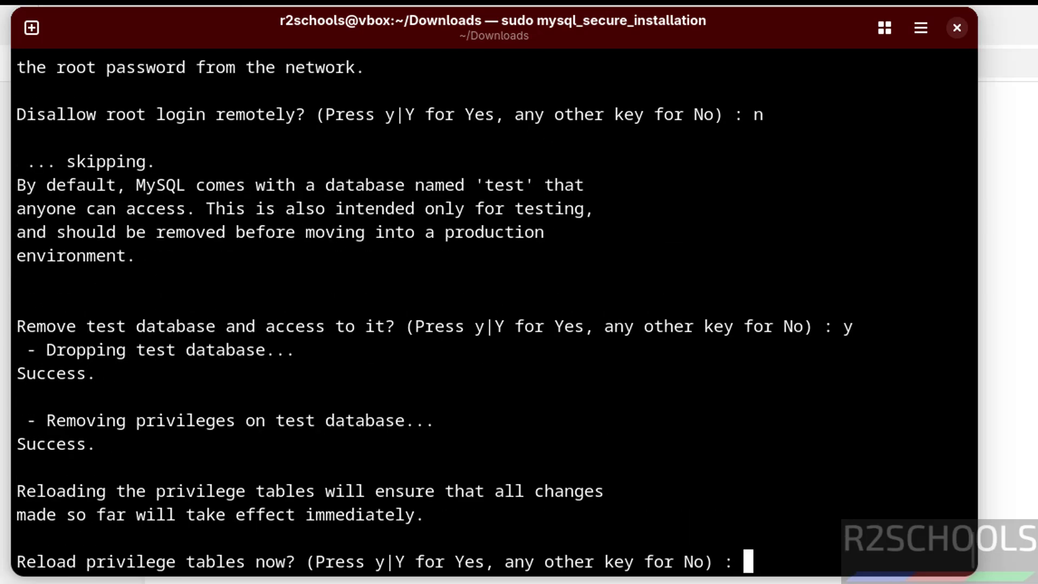
{"action": "type", "text": "y"}
{"action": "key", "text": "Return"}
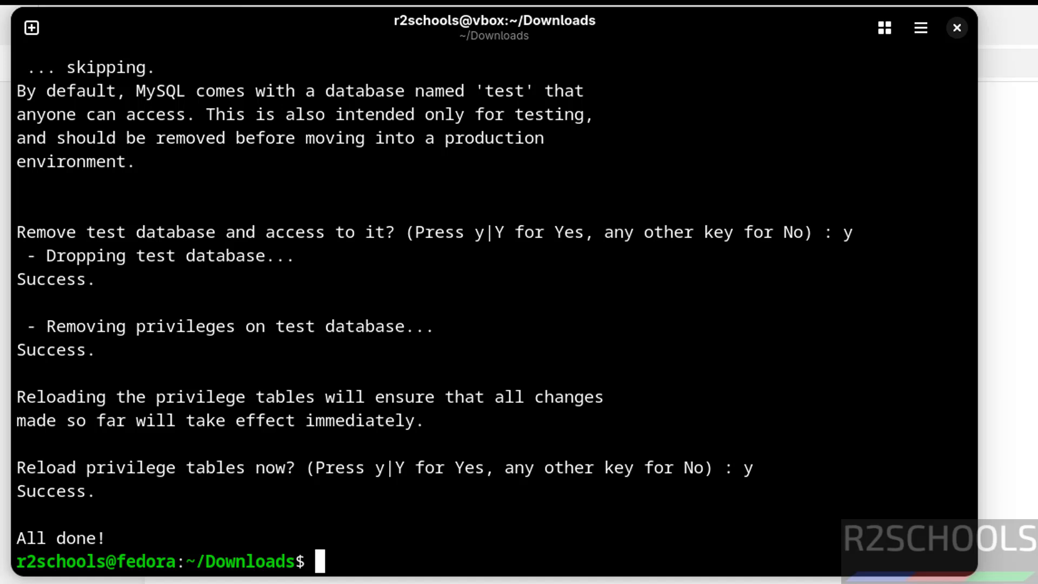
{"action": "type", "text": "mysql -u root -p"}
Log in to the MySQL 8.0.42 monitor as root with the new password
{"action": "key", "text": "Return"}
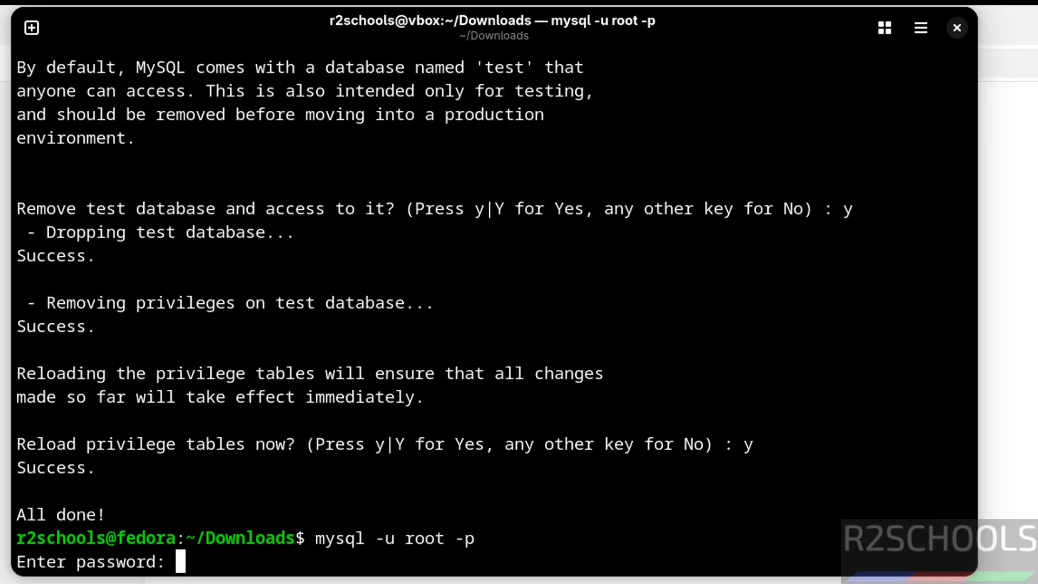
{"action": "key", "text": "Return"}
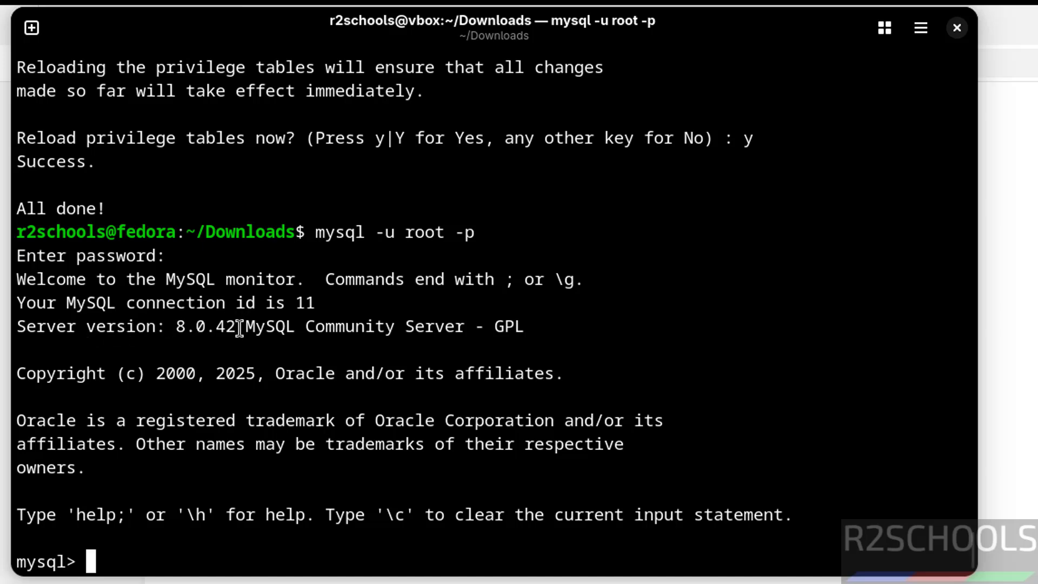
Query the server version (8.0.42), list the four system databases, and enter 'create database bank;'
{"action": "type", "text": "se"}
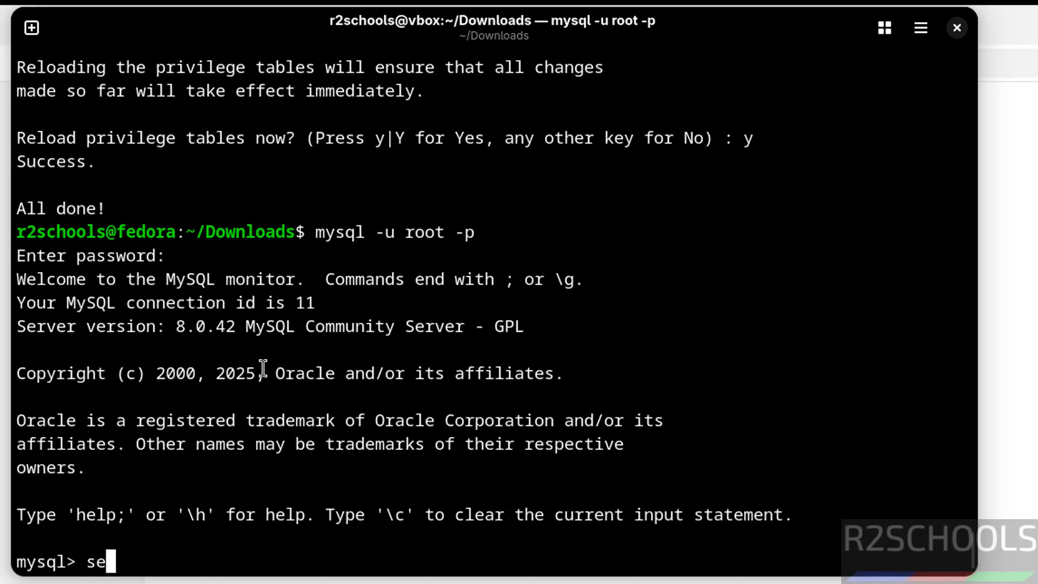
{"action": "type", "text": "lect v"}
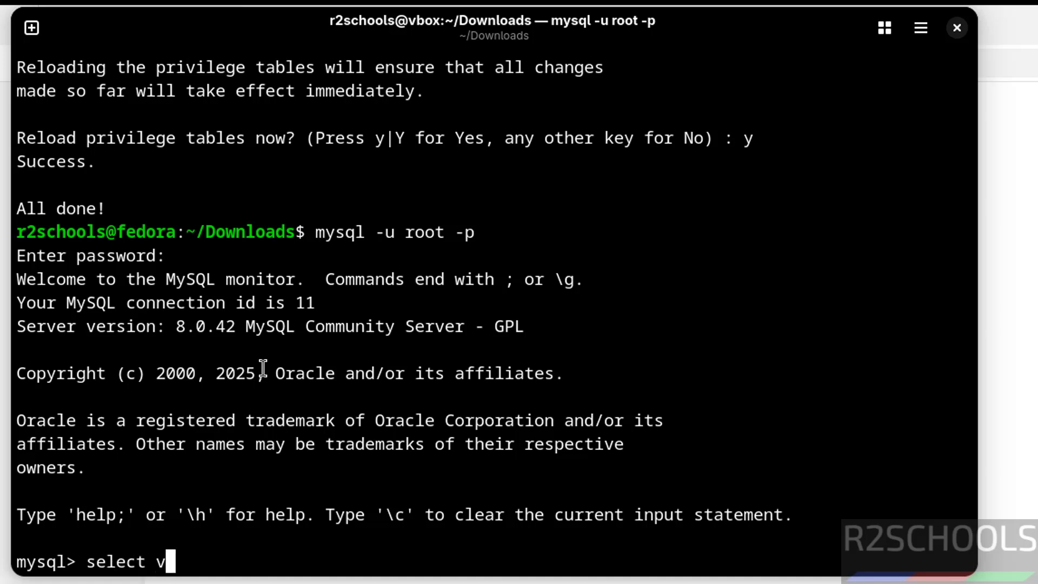
{"action": "type", "text": "ersion();"}
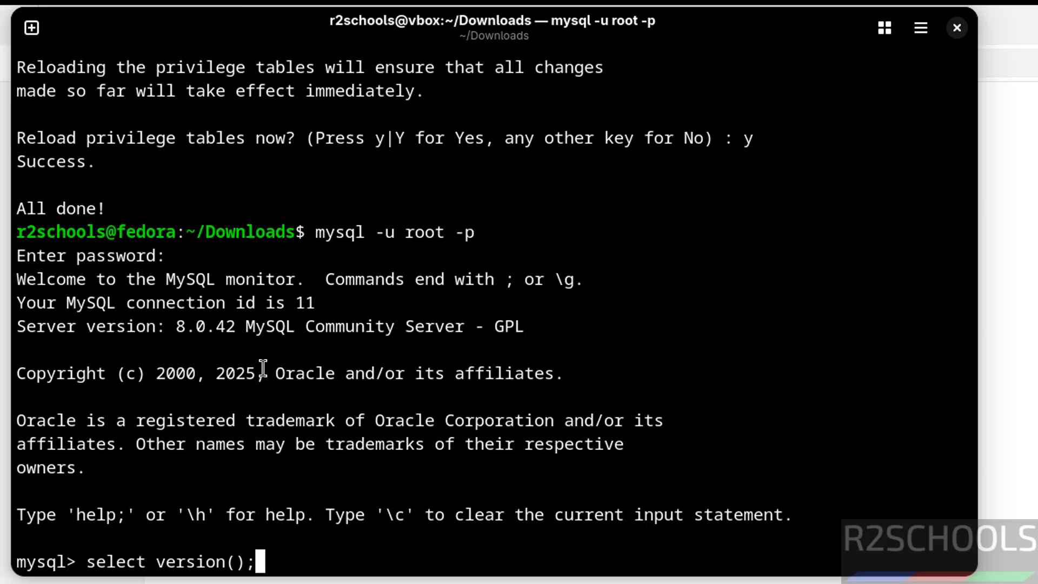
{"action": "key", "text": "Return"}
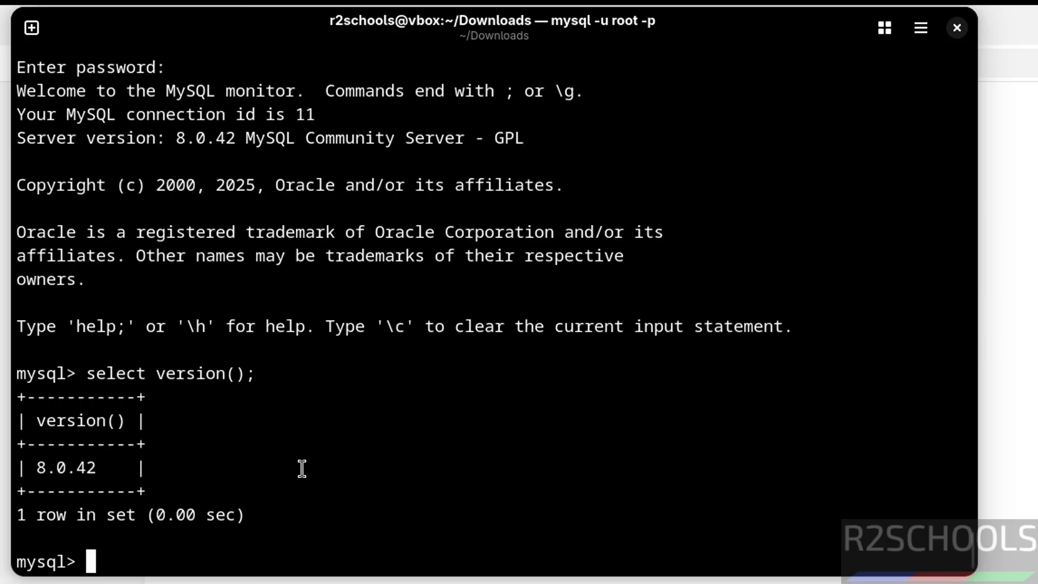
{"action": "type", "text": "show databases;"}
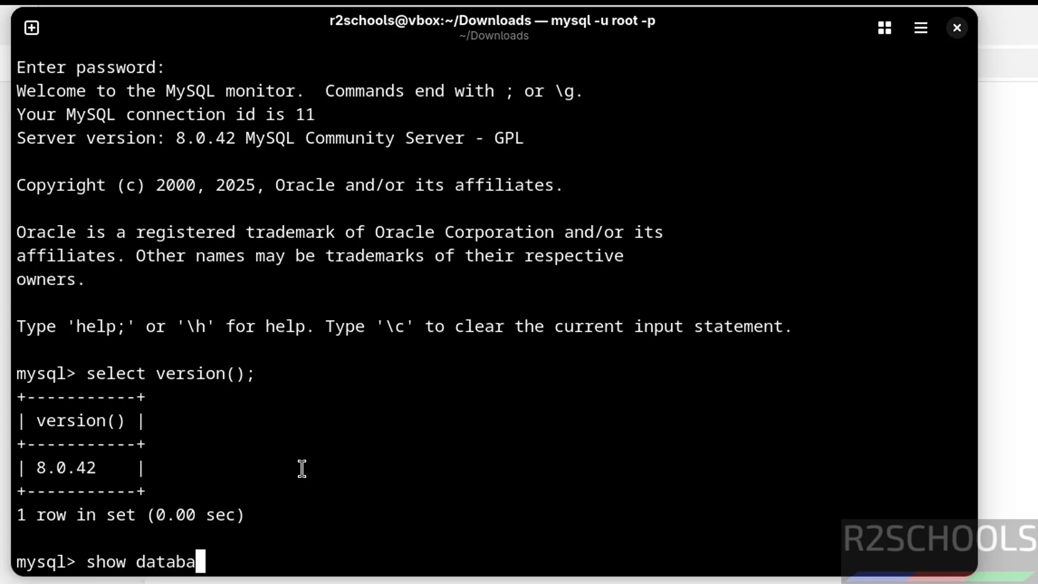
{"action": "key", "text": "Return"}
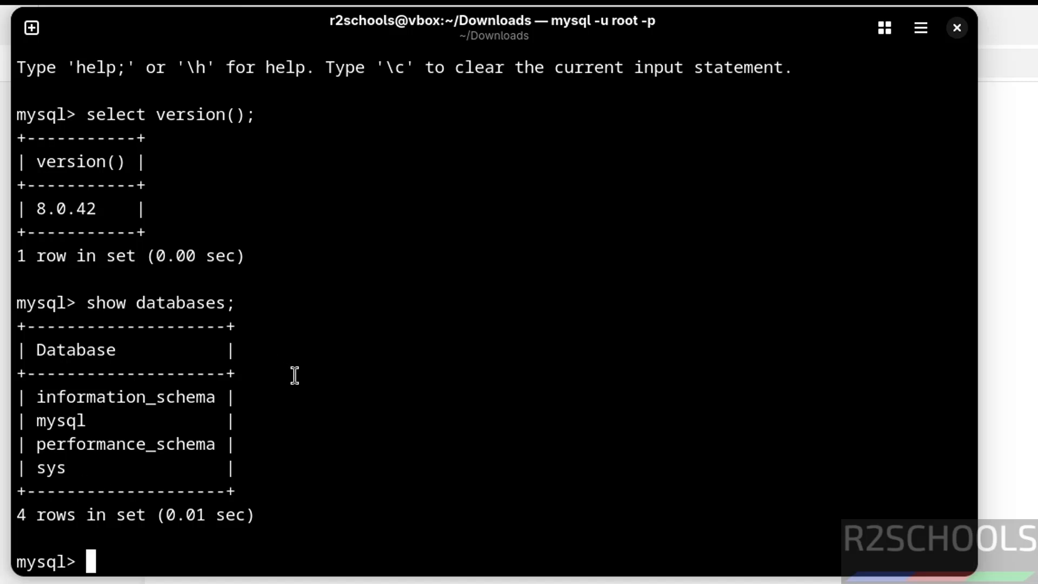
{"action": "type", "text": "create da"}
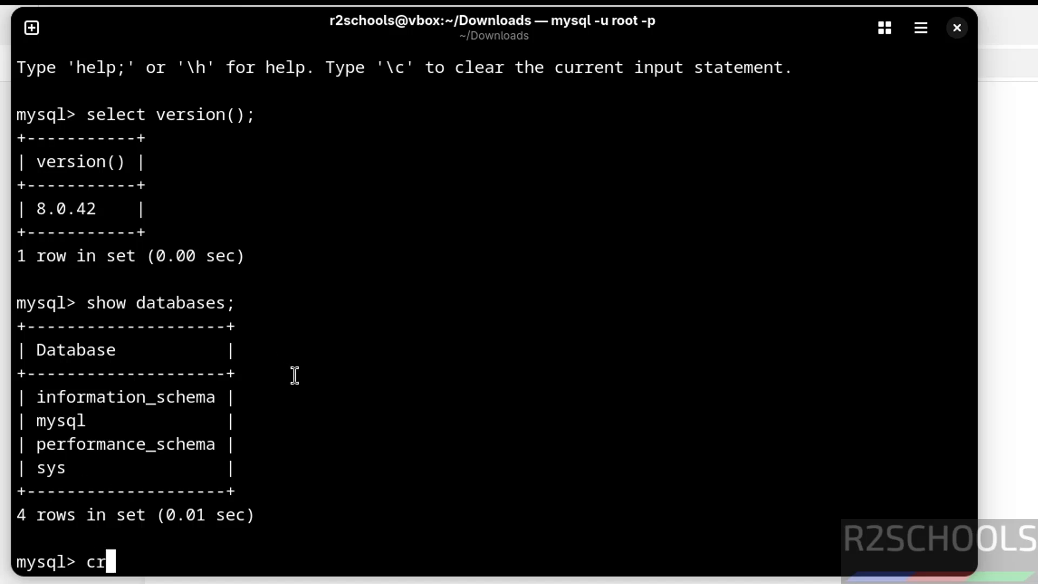
{"action": "type", "text": "taba"}
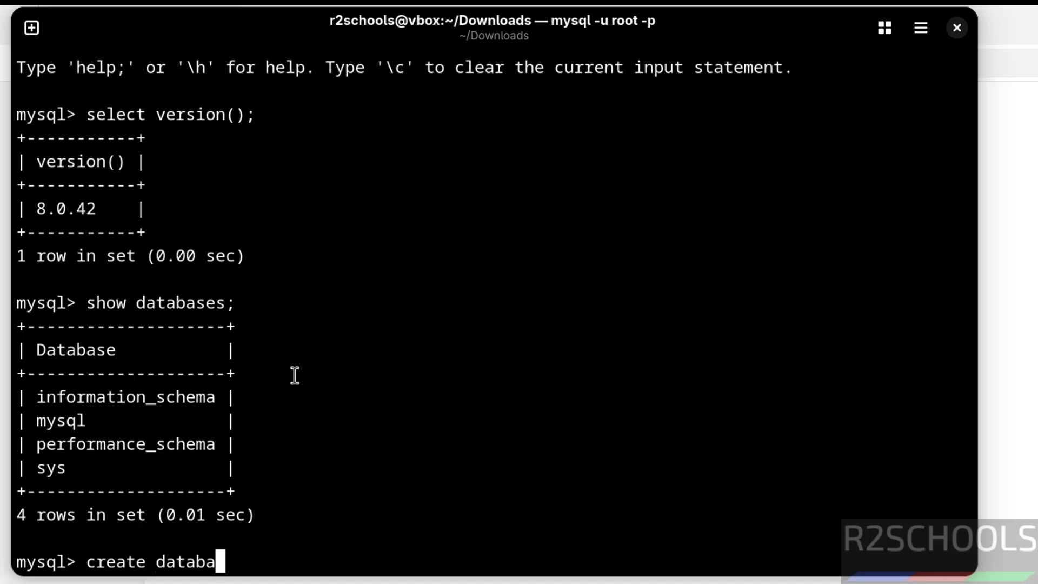
{"action": "type", "text": "se bank;"}
Create the bank database and rerun show databases to confirm it exists
{"action": "key", "text": "Return"}
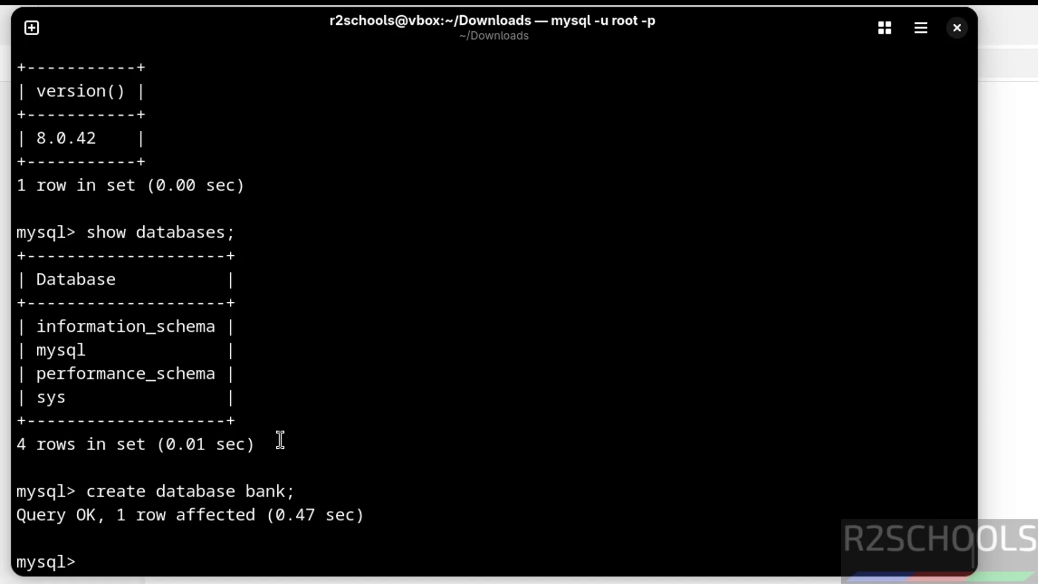
{"action": "key", "text": "Up"}
{"action": "key", "text": "Up"}
{"action": "key", "text": "Return"}
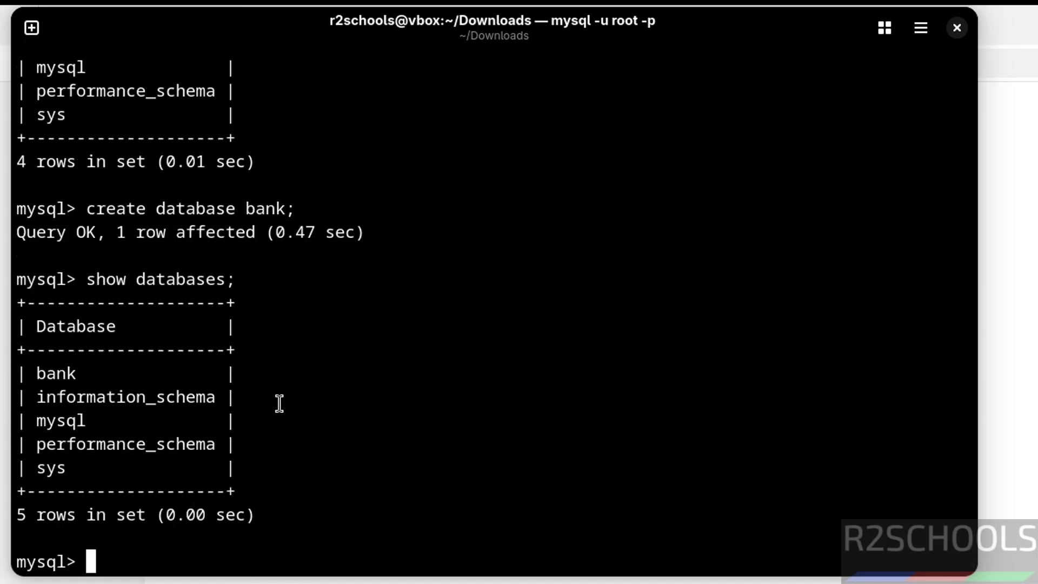
Switch to bank, confirm show tables is empty, and begin the customer table definition
{"action": "type", "text": "use "}
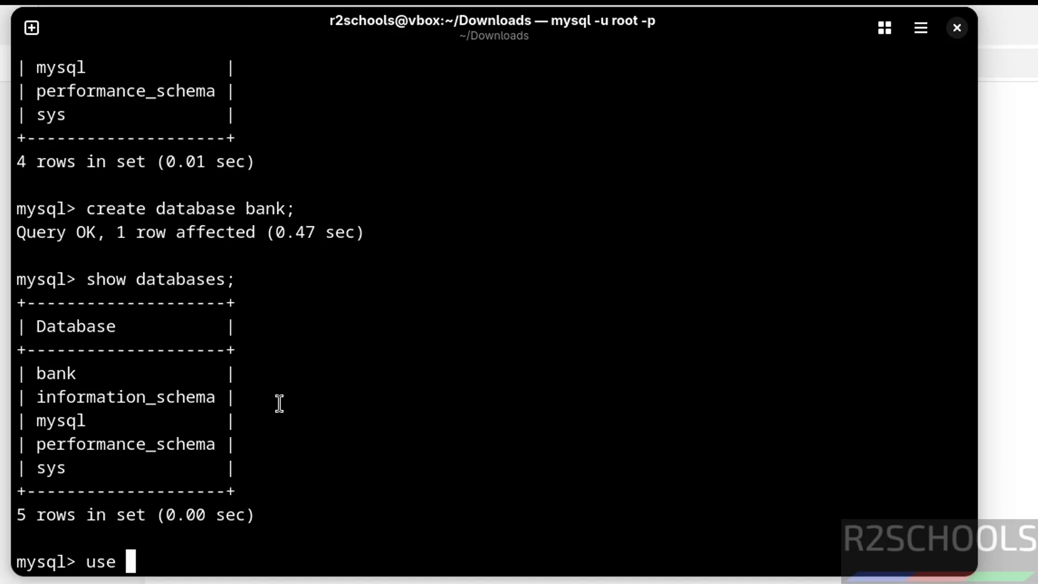
{"action": "type", "text": "bank;"}
{"action": "key", "text": "Return"}
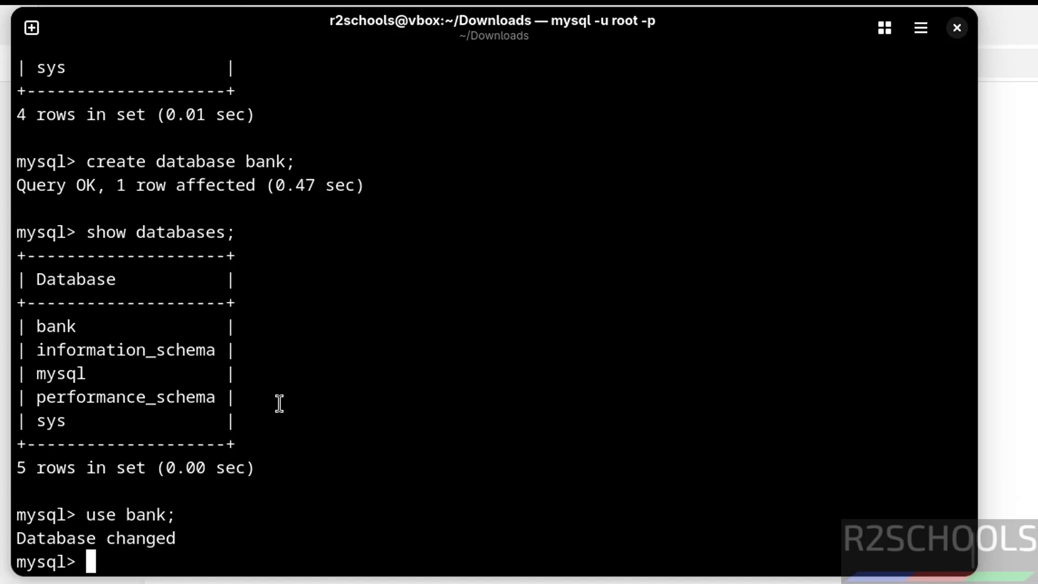
{"action": "type", "text": "show tables;"}
{"action": "key", "text": "Return"}
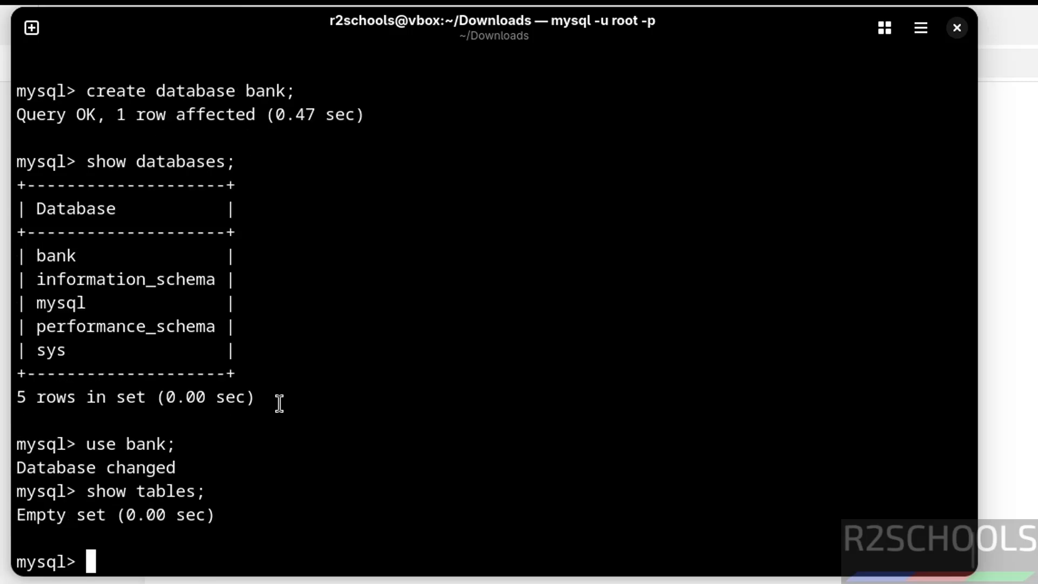
{"action": "type", "text": "create tabl"}
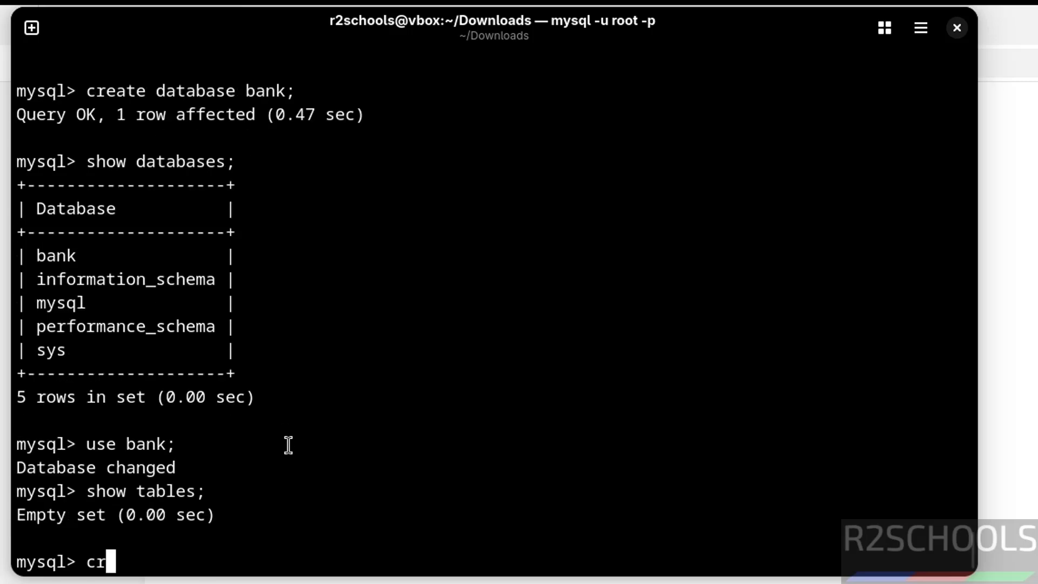
{"action": "type", "text": "e c"}
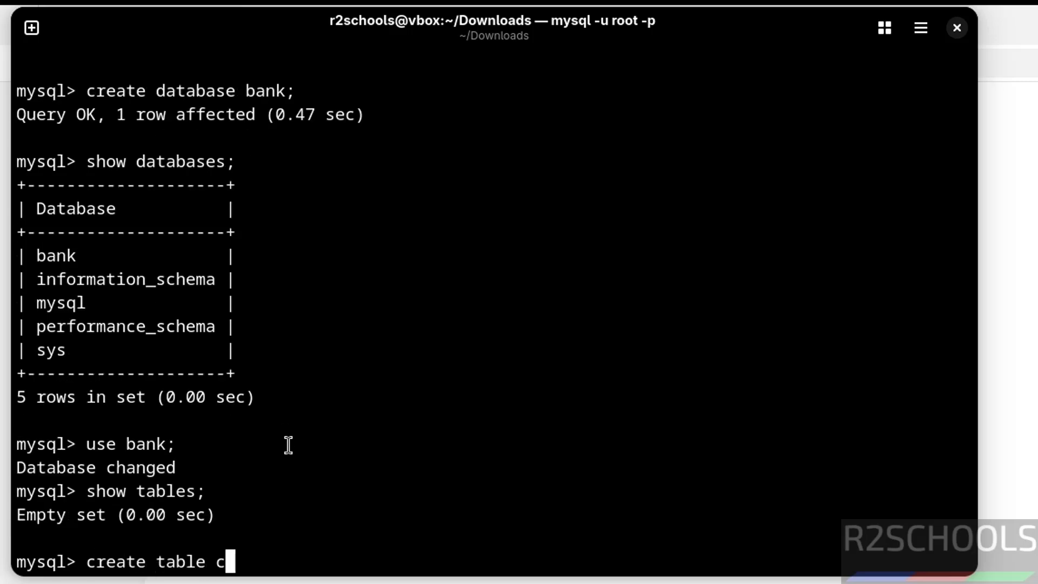
{"action": "type", "text": "ustomer(cno int o"}
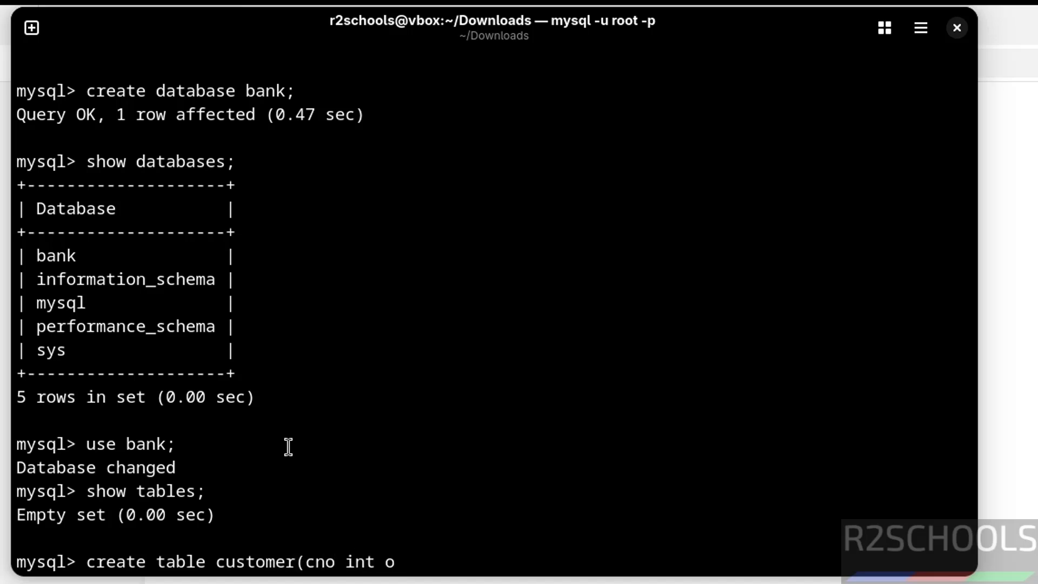
{"action": "key", "text": "BackSpace"}
{"action": "type", "text": "primary v"}
Create customer (cno int primary key, cname varchar(100) not null) and confirm it with show tables
{"action": "key", "text": "BackSpace"}
{"action": "type", "text": "key,"}
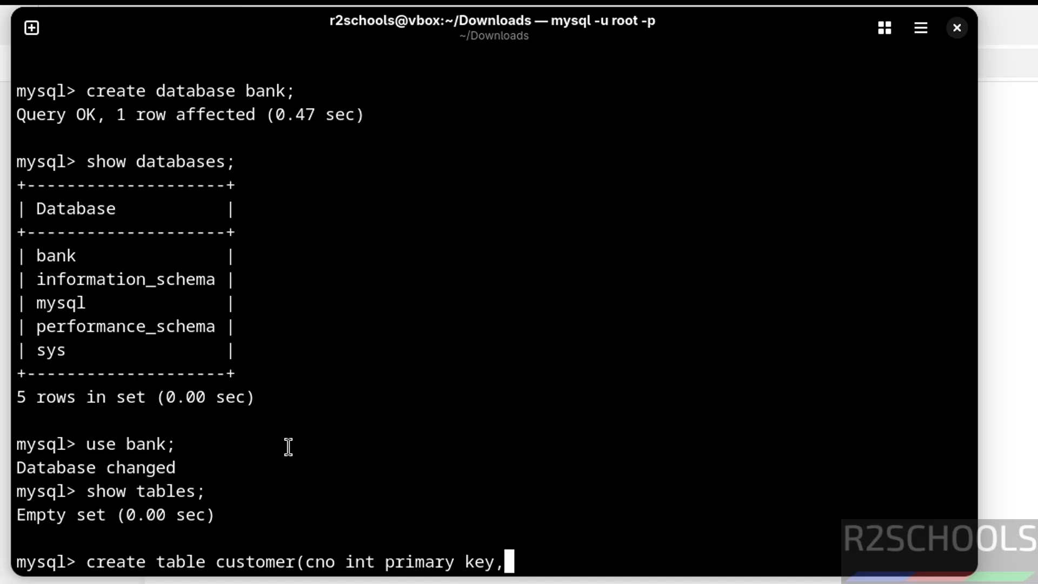
{"action": "type", "text": "cname v"}
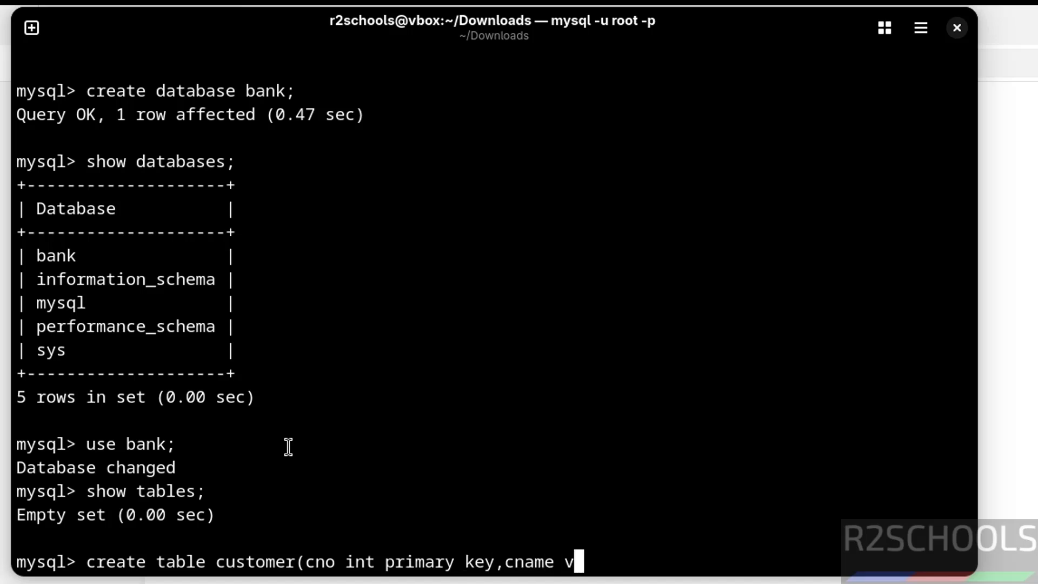
{"action": "type", "text": "archar("}
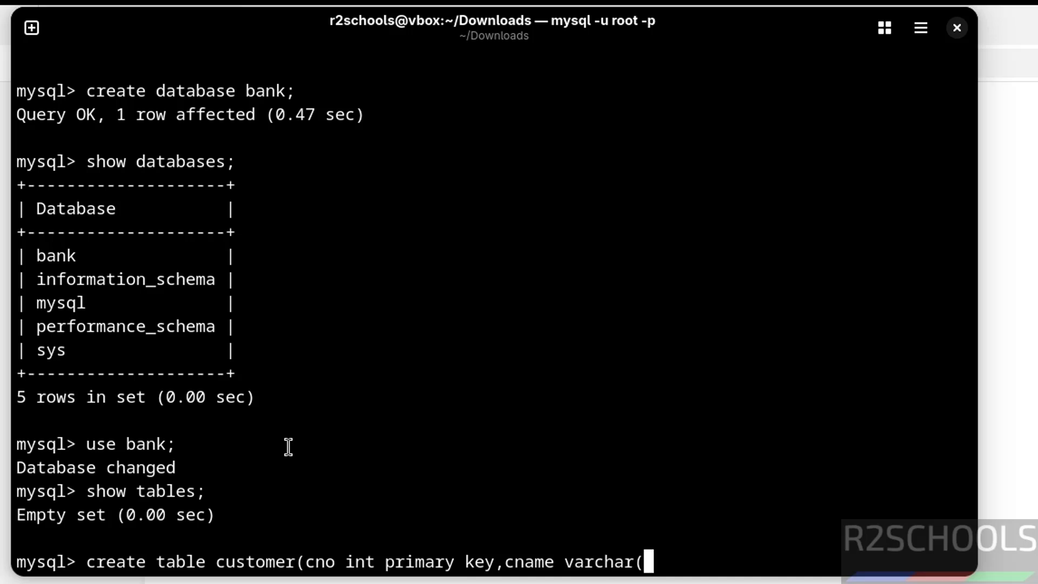
{"action": "type", "text": "100) no"}
{"action": "type", "text": "t nu"}
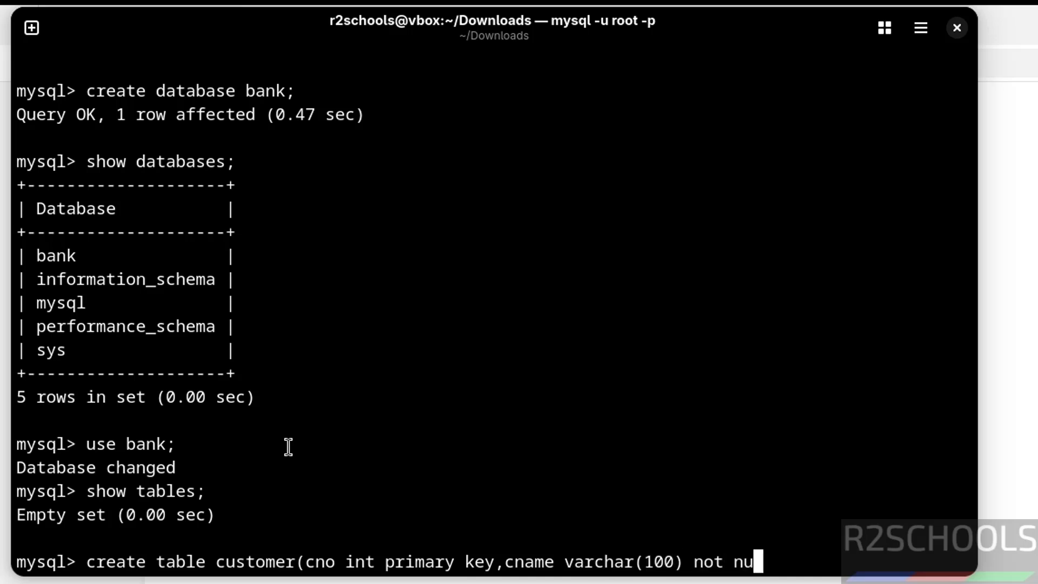
{"action": "type", "text": "ll);"}
{"action": "key", "text": "Return"}
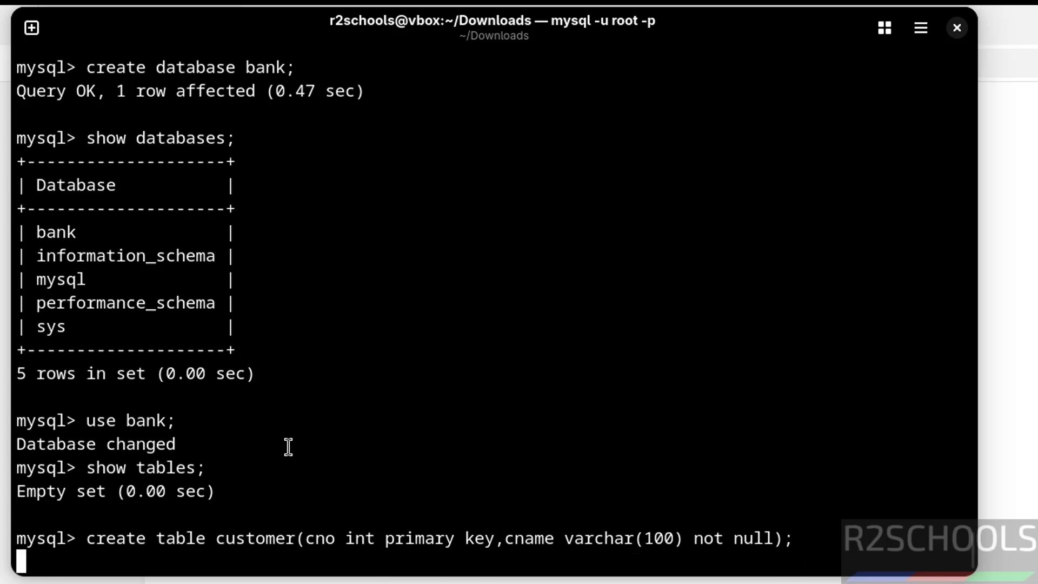
{"action": "type", "text": "show tables"}
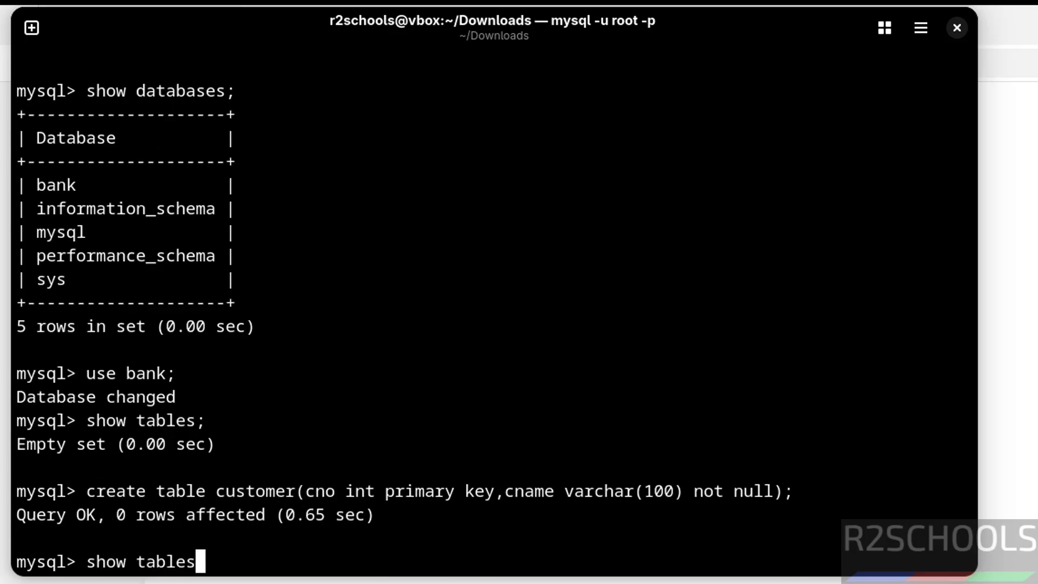
{"action": "type", "text": ";"}
{"action": "key", "text": "Return"}
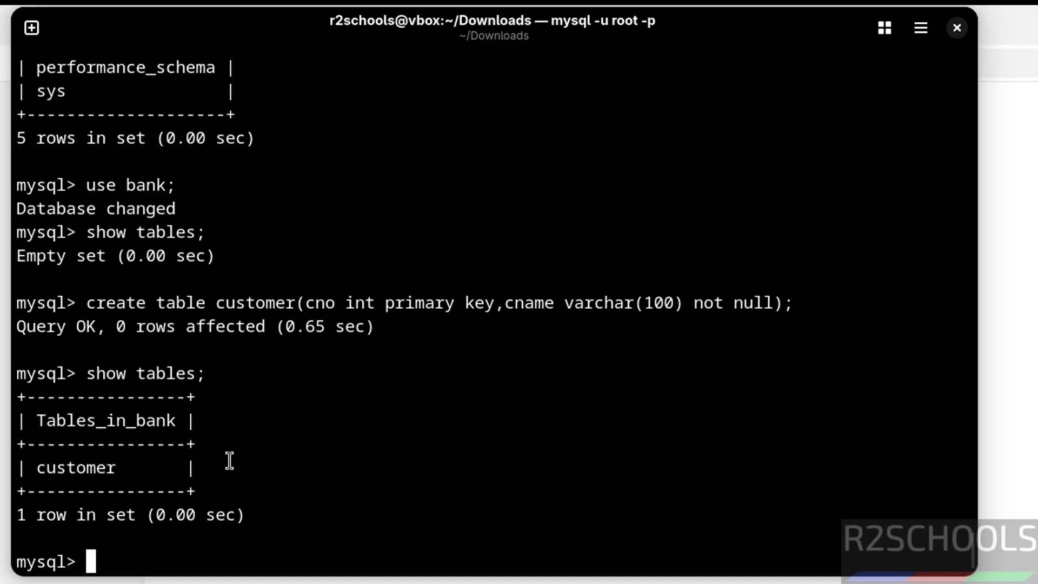
Insert the first customer row with cno 100 and a customer name
{"action": "type", "text": "insert tin"}
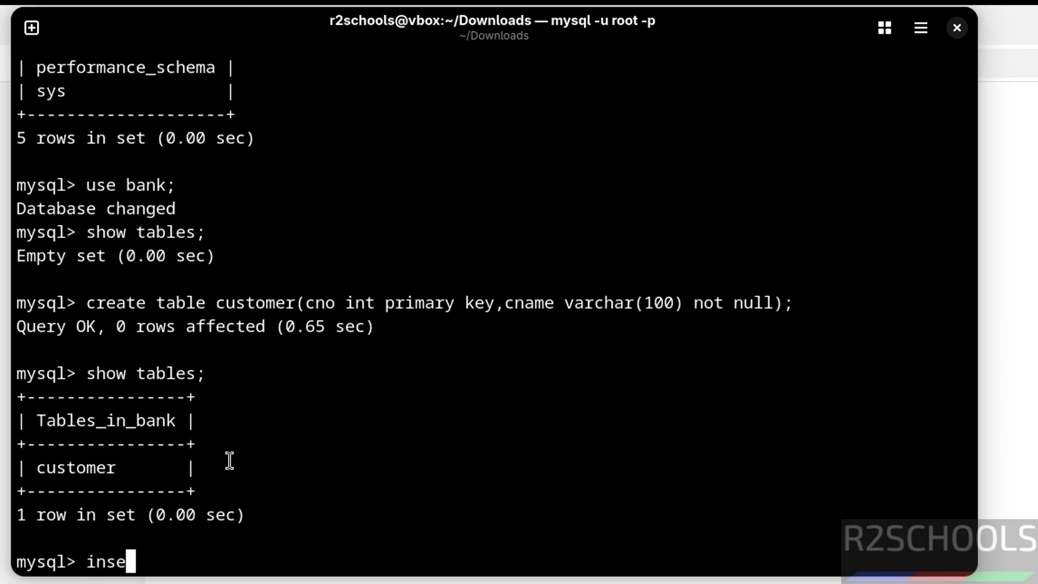
{"action": "key", "text": "BackSpace"}
{"action": "key", "text": "BackSpace"}
{"action": "key", "text": "BackSpace"}
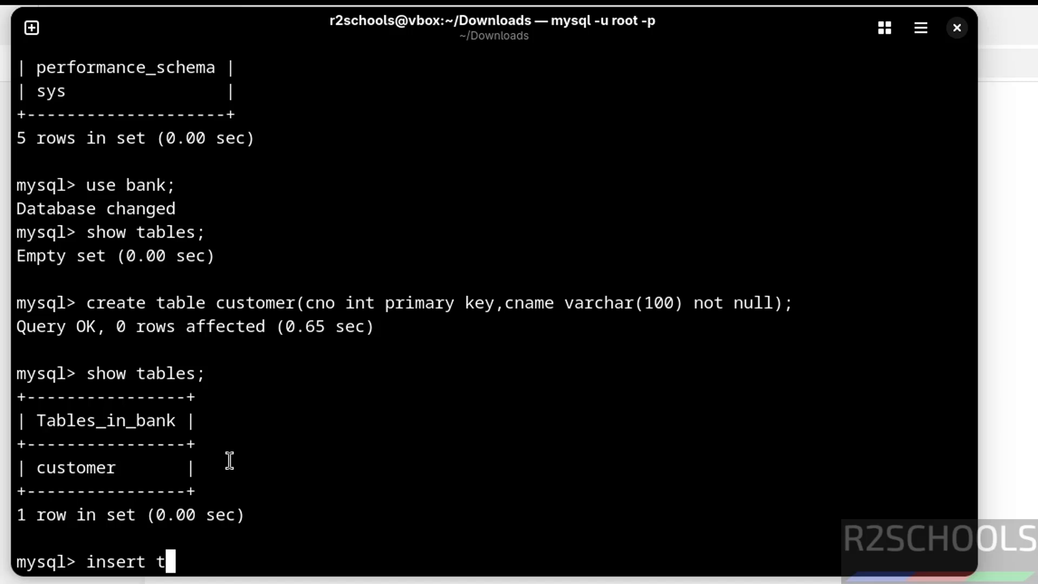
{"action": "type", "text": "into"}
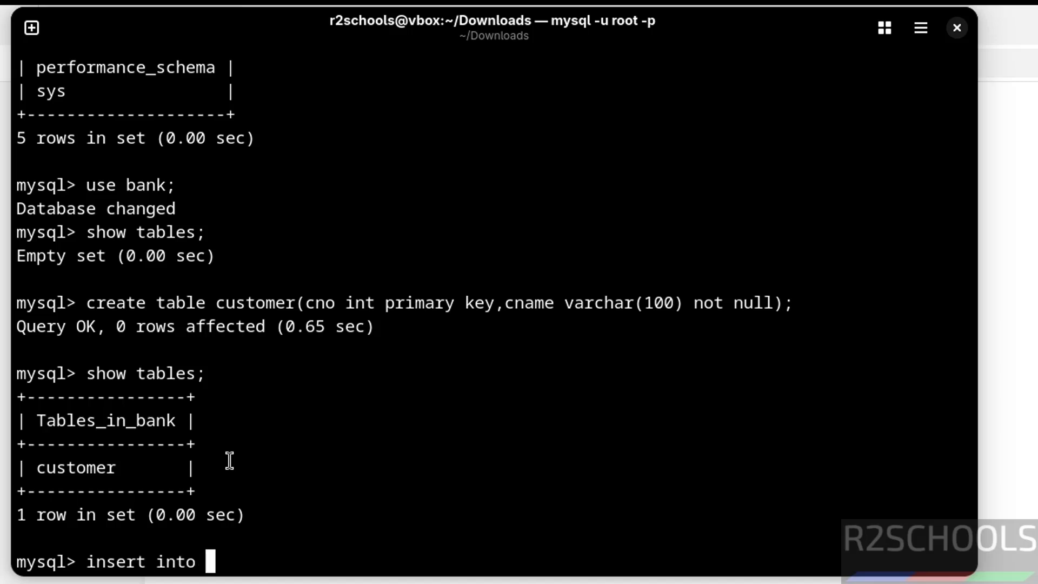
{"action": "type", "text": " customer va"}
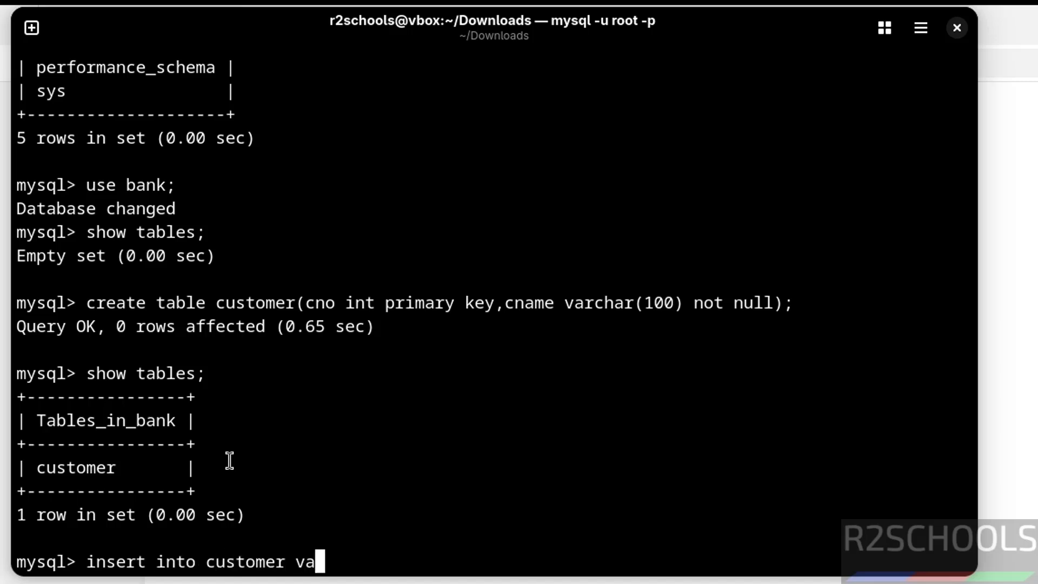
{"action": "type", "text": "lues(100"}
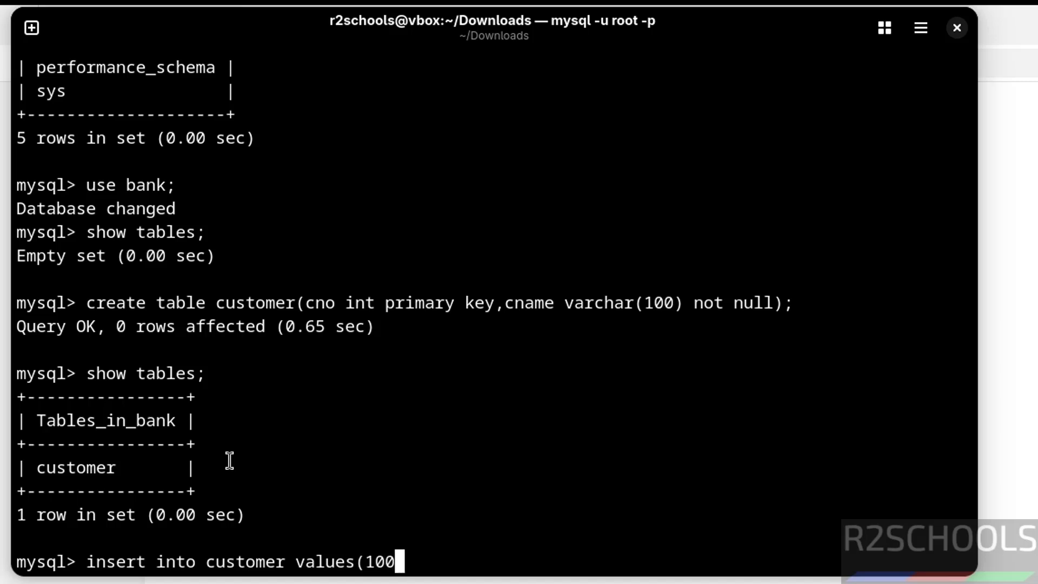
{"action": "type", "text": ",'David')"}
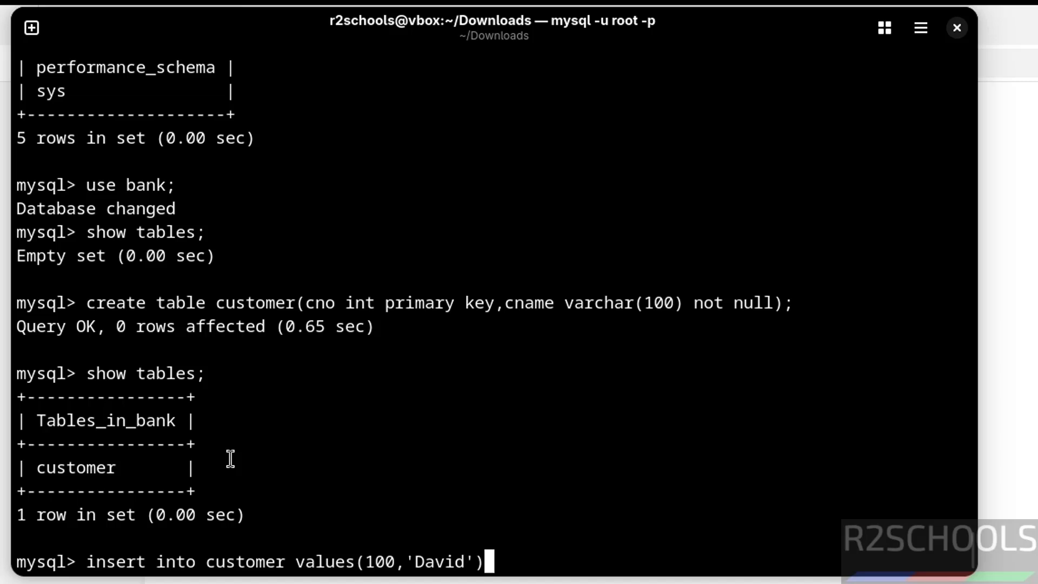
{"action": "type", "text": ";"}
{"action": "key", "text": "Return"}
Insert a second row with cno 101 and another name, then enter 'select * from customer;'
{"action": "key", "text": "Up"}
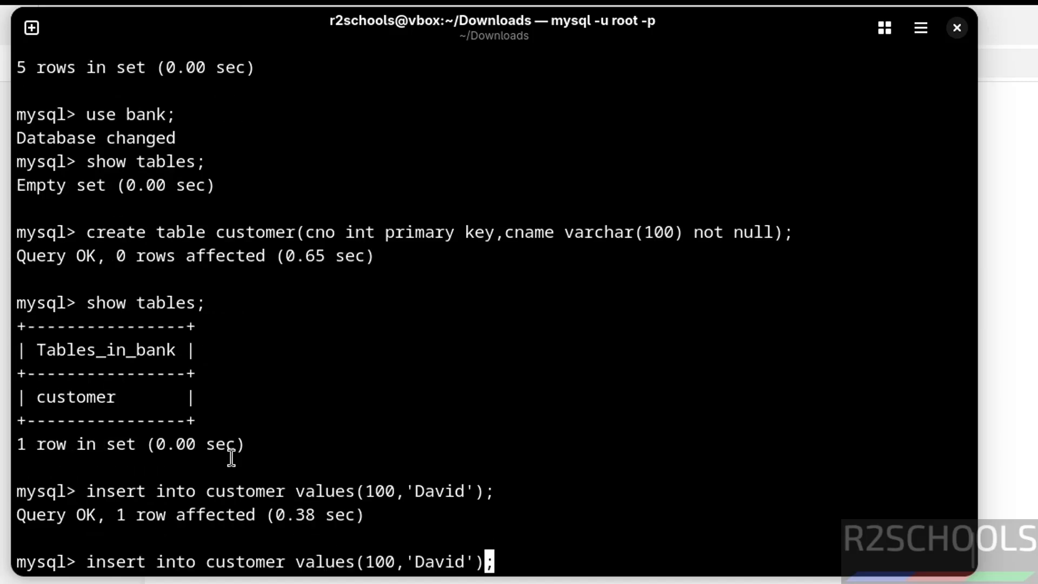
{"action": "key", "text": "BackSpace"}
{"action": "key", "text": "BackSpace"}
{"action": "key", "text": "BackSpace"}
{"action": "key", "text": "BackSpace"}
{"action": "key", "text": "BackSpace"}
{"action": "type", "text": "James"}
{"action": "key", "text": "Left"}
{"action": "key", "text": "Left"}
{"action": "key", "text": "Left"}
{"action": "key", "text": "Left"}
{"action": "key", "text": "Left"}
{"action": "key", "text": "Left"}
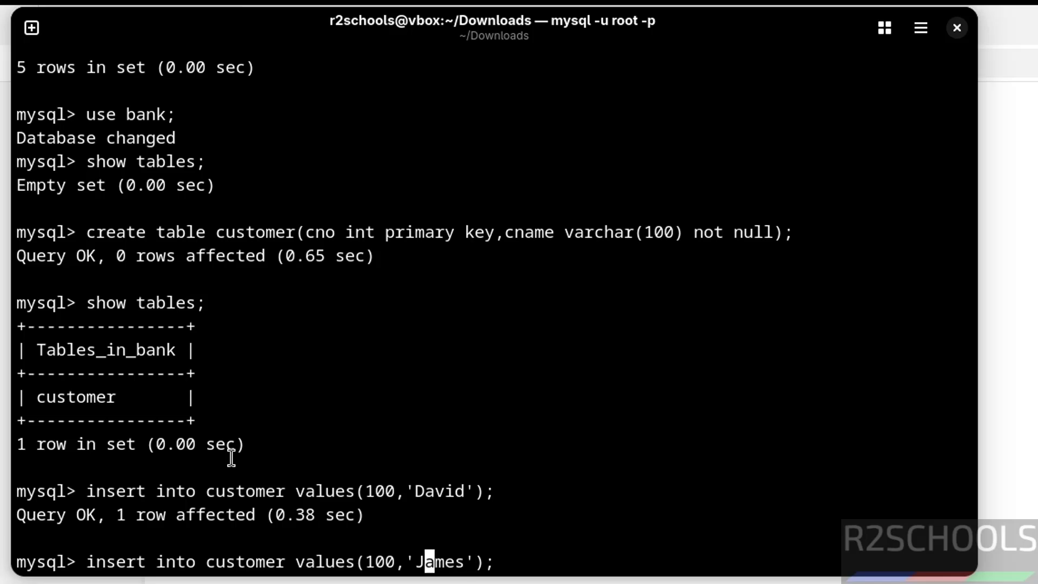
{"action": "key", "text": "BackSpace"}
{"action": "type", "text": "1"}
{"action": "key", "text": "Return"}
{"action": "type", "text": "select * fro"}
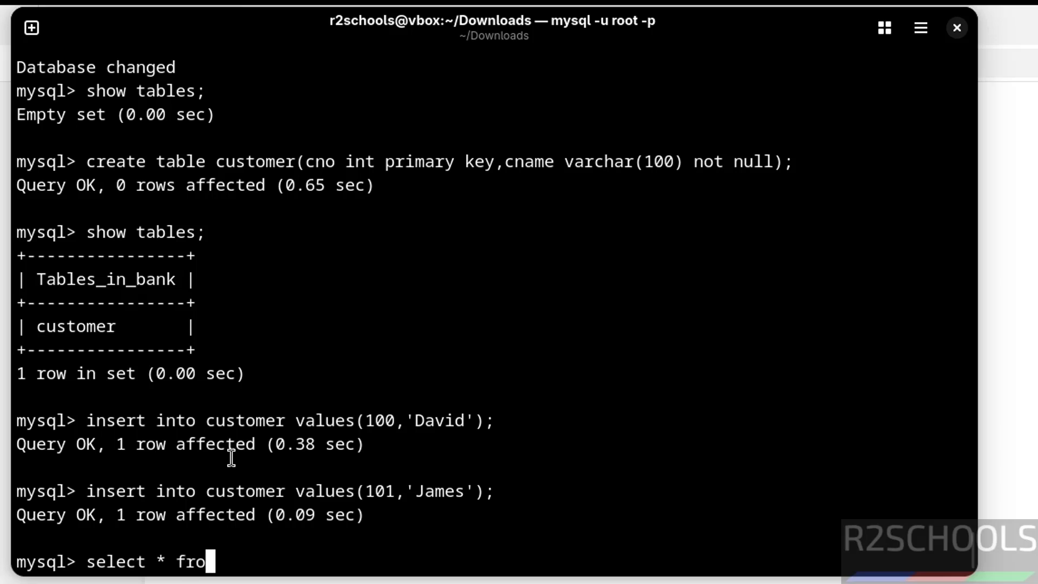
{"action": "type", "text": "m customer;"}
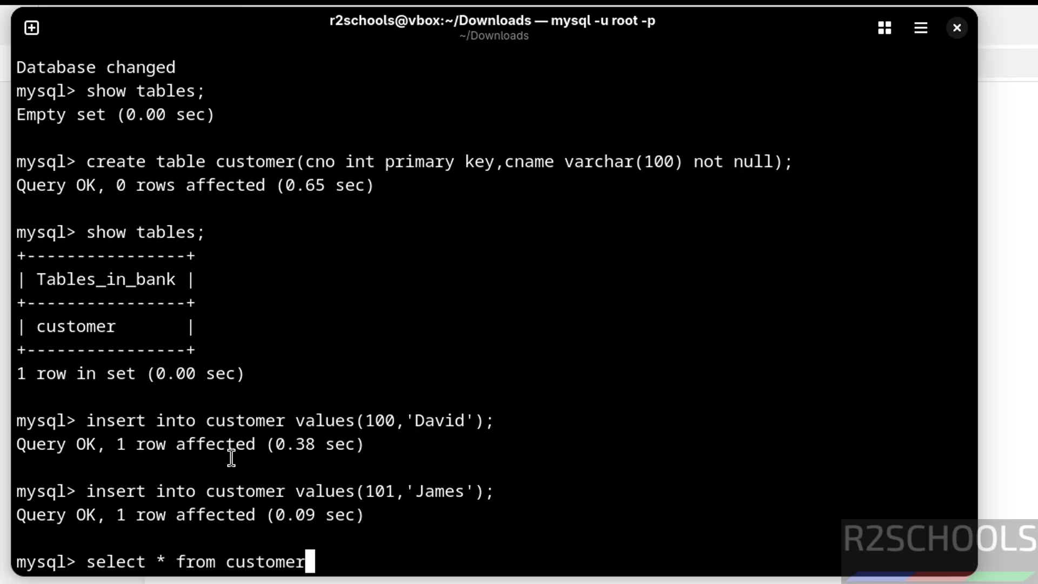
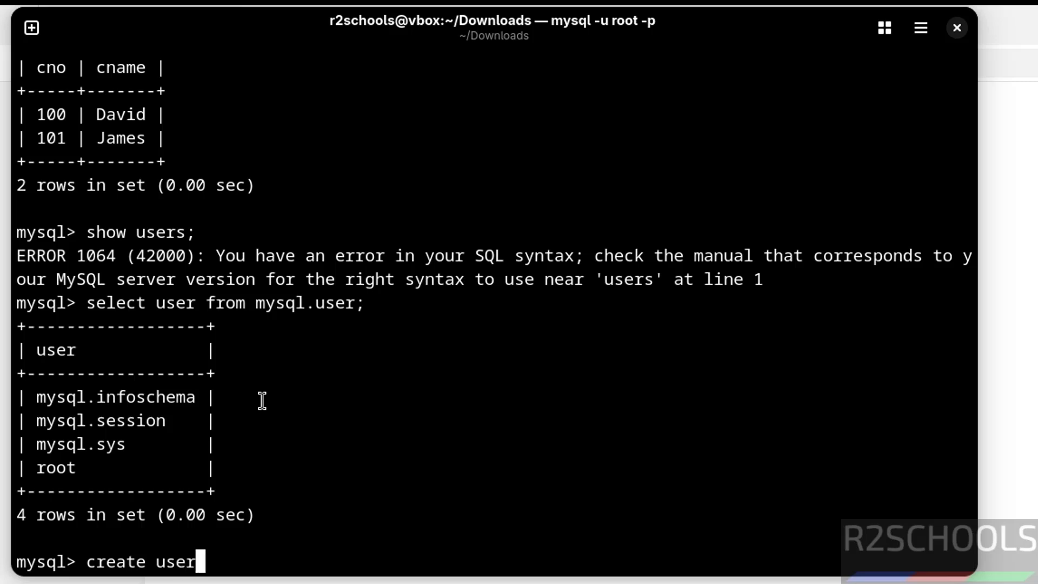
Create MySQL user david with a password, then rerun the mysql.user listing to see five accounts
{"action": "type", "text": "identified"}
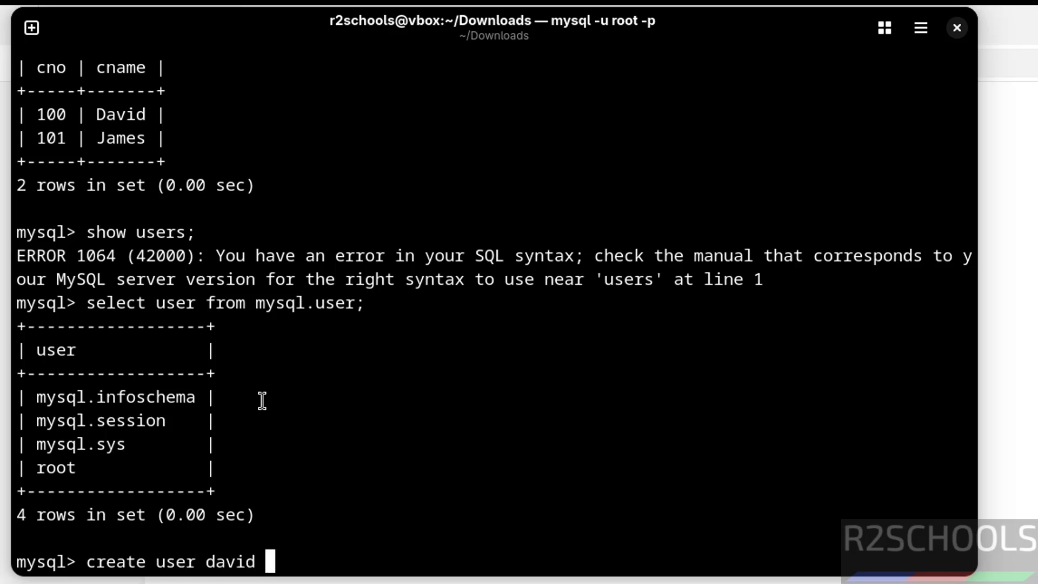
{"action": "type", "text": " by "}
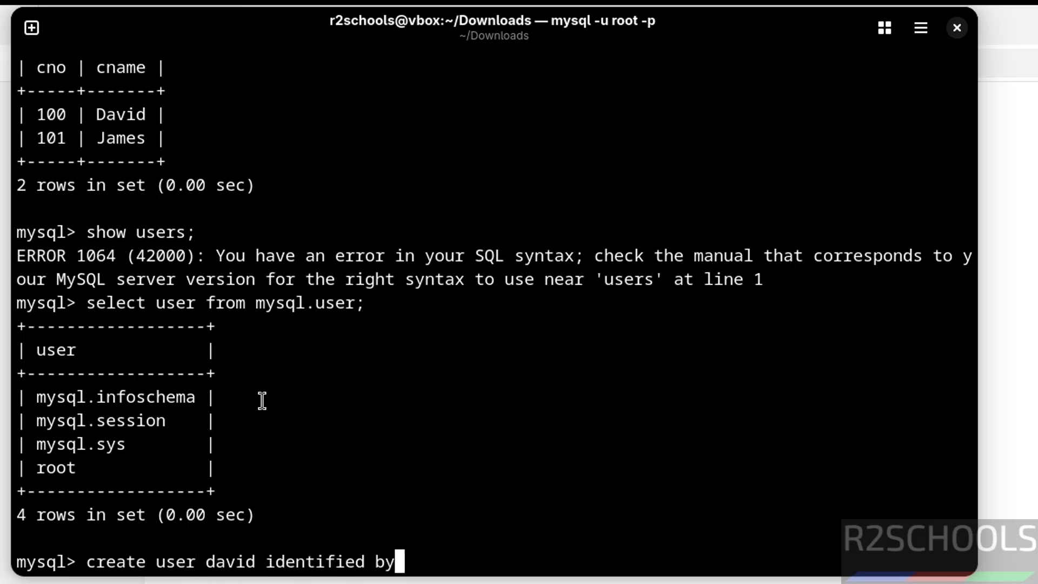
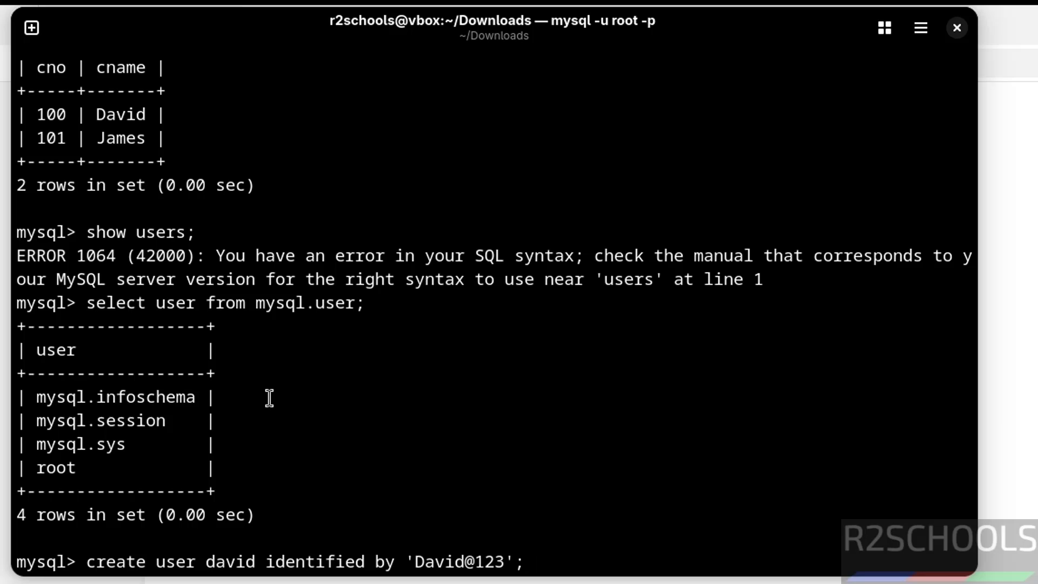
{"action": "key", "text": "Return"}
{"action": "type", "text": "show"}
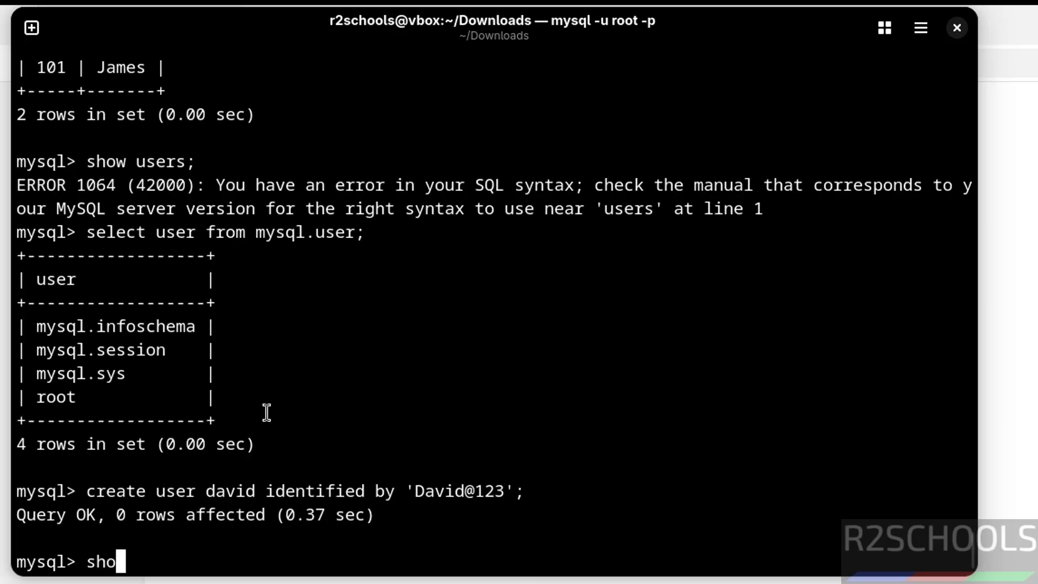
{"action": "key", "text": "BackSpace"}
{"action": "key", "text": "BackSpace"}
{"action": "key", "text": "BackSpace"}
{"action": "key", "text": "BackSpace"}
{"action": "key", "text": "Up"}
{"action": "key", "text": "Up"}
{"action": "key", "text": "Up"}
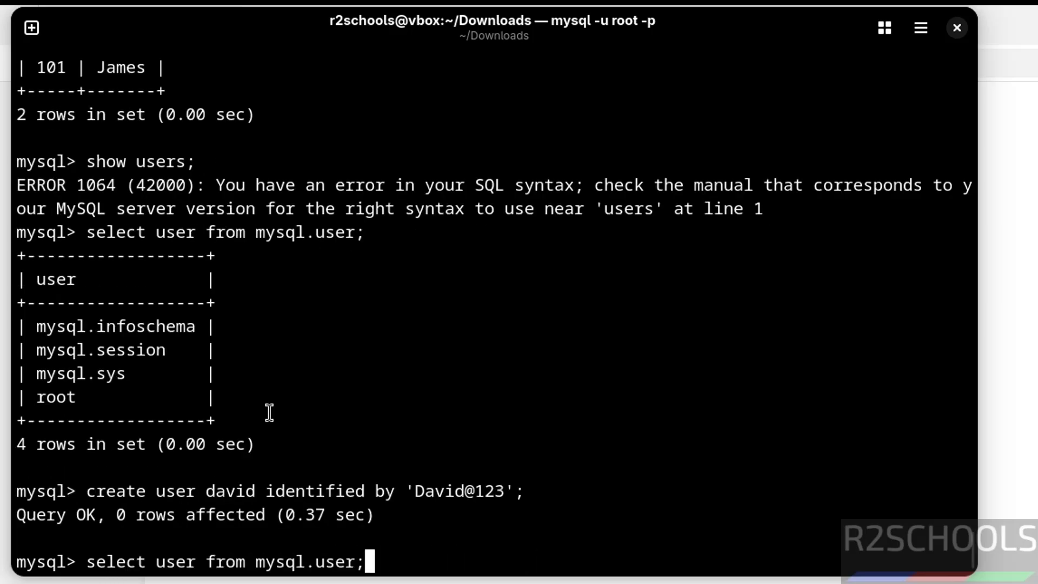
{"action": "key", "text": "Down"}
{"action": "key", "text": "Return"}
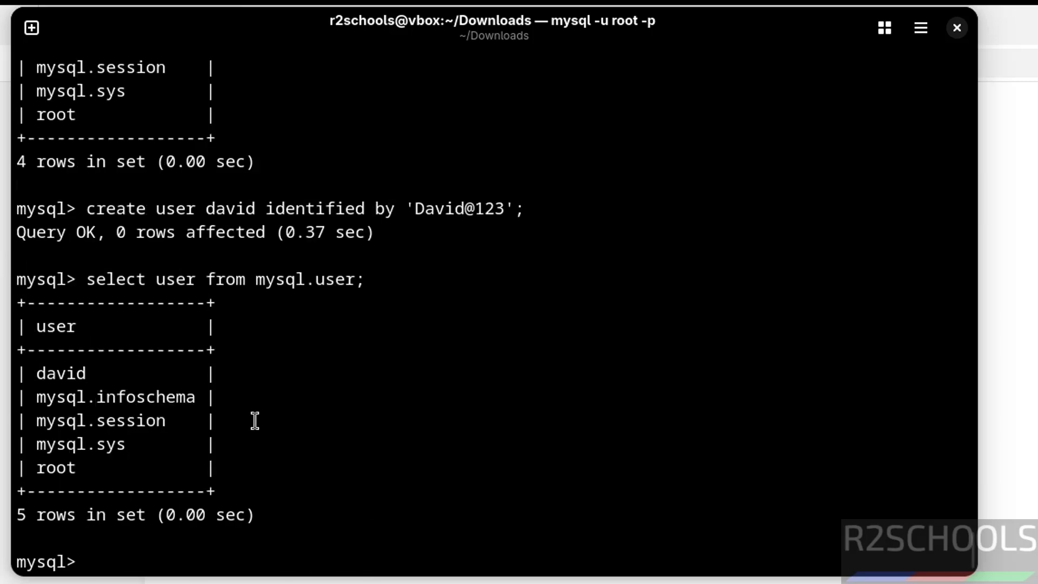
Exit the root session and log in to mysql as david with his password
{"action": "type", "text": "exit"}
{"action": "key", "text": "Return"}
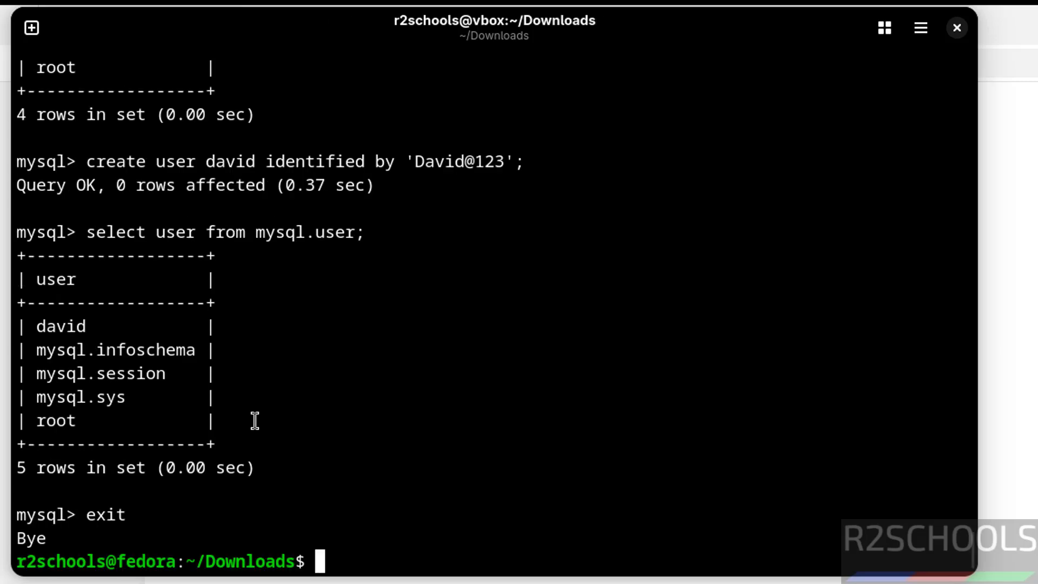
{"action": "type", "text": "mys"}
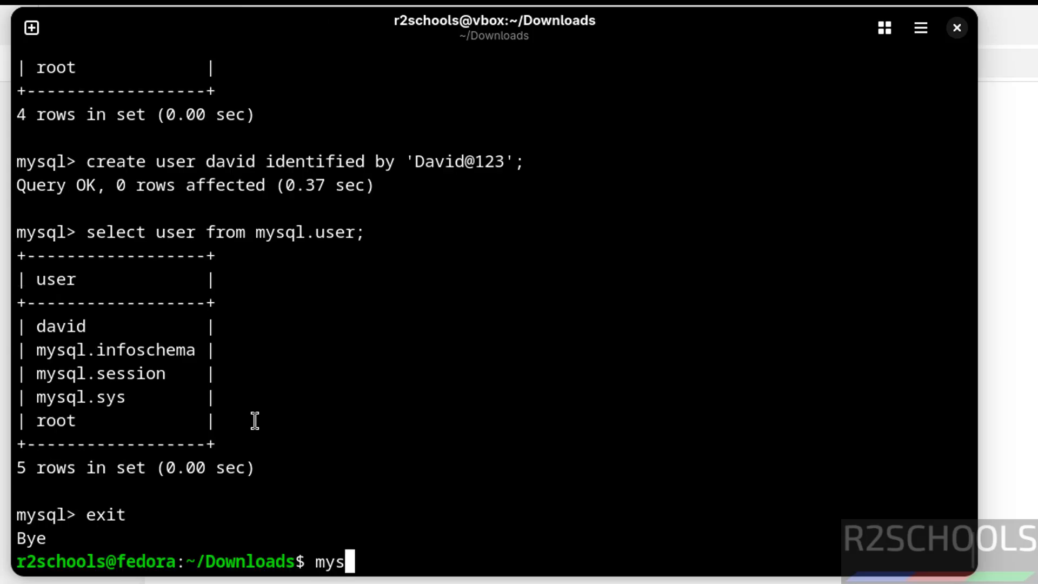
{"action": "type", "text": "ql -u da"}
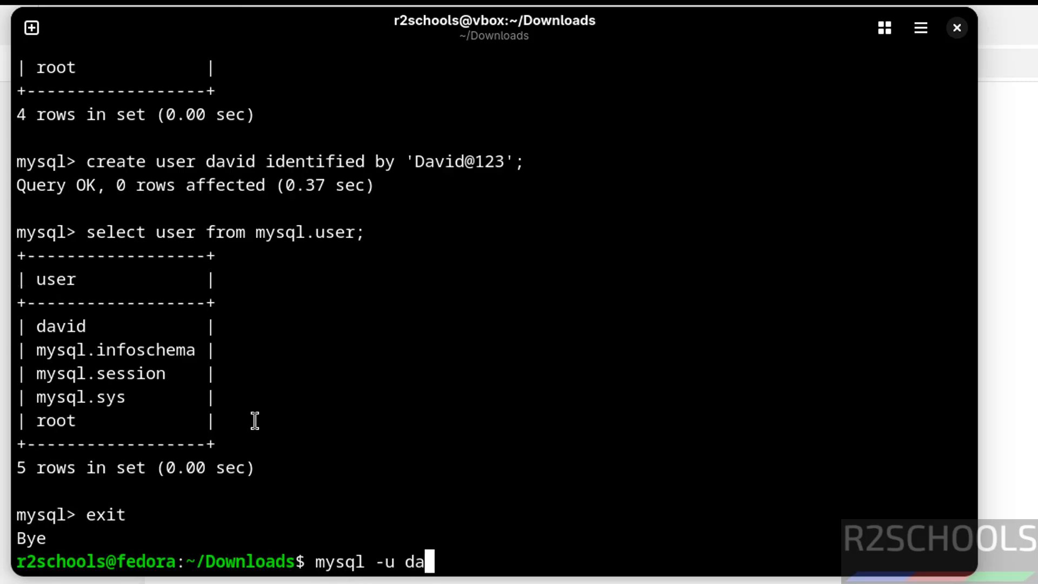
{"action": "type", "text": "vid -p"}
{"action": "key", "text": "Return"}
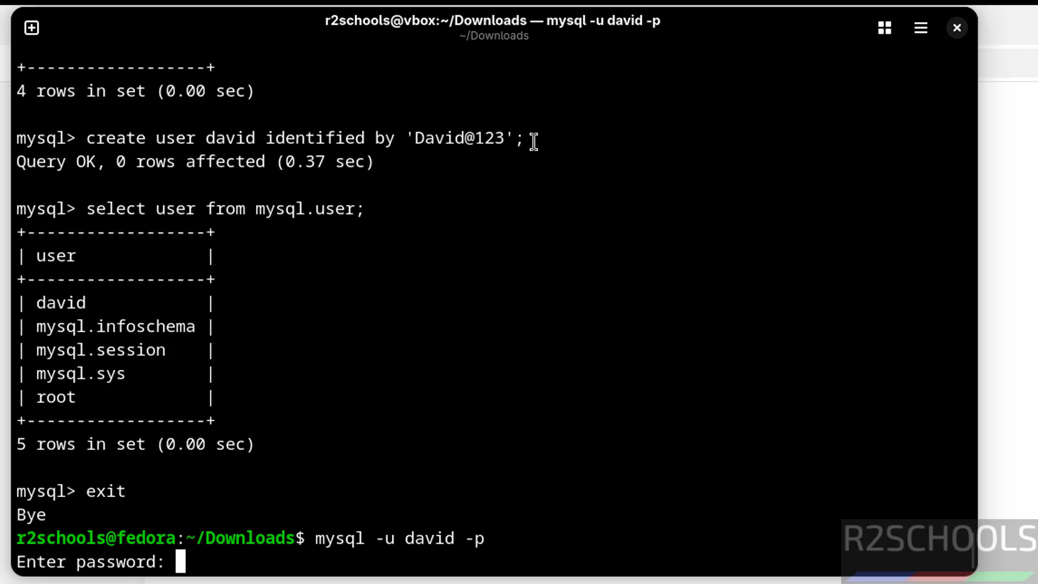
{"action": "key", "text": "Return"}
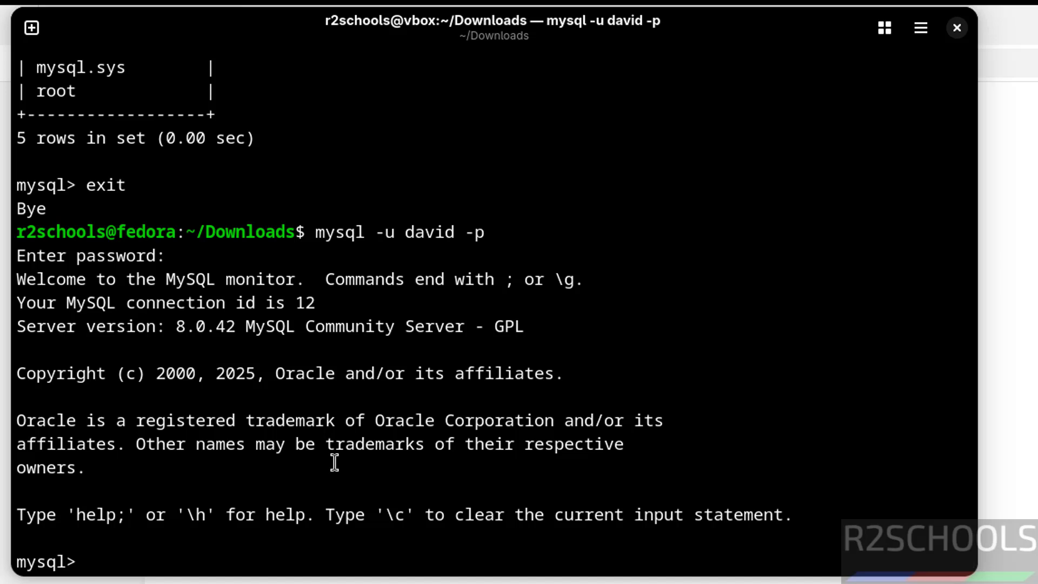
Confirm current_user is david@%, see USE bank; denied, and exit the client
{"action": "type", "text": "select cur"}
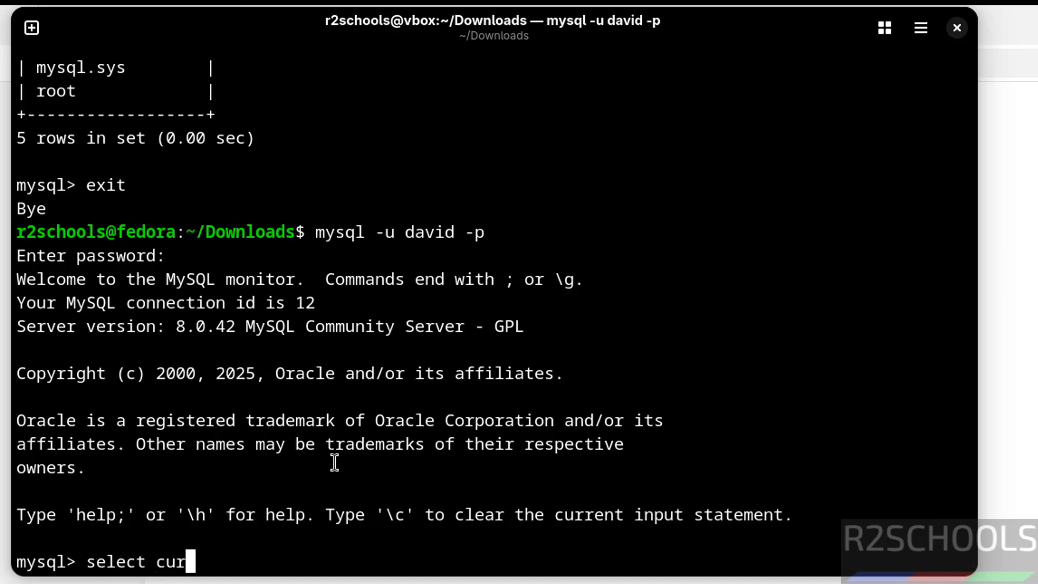
{"action": "type", "text": "rent_us"}
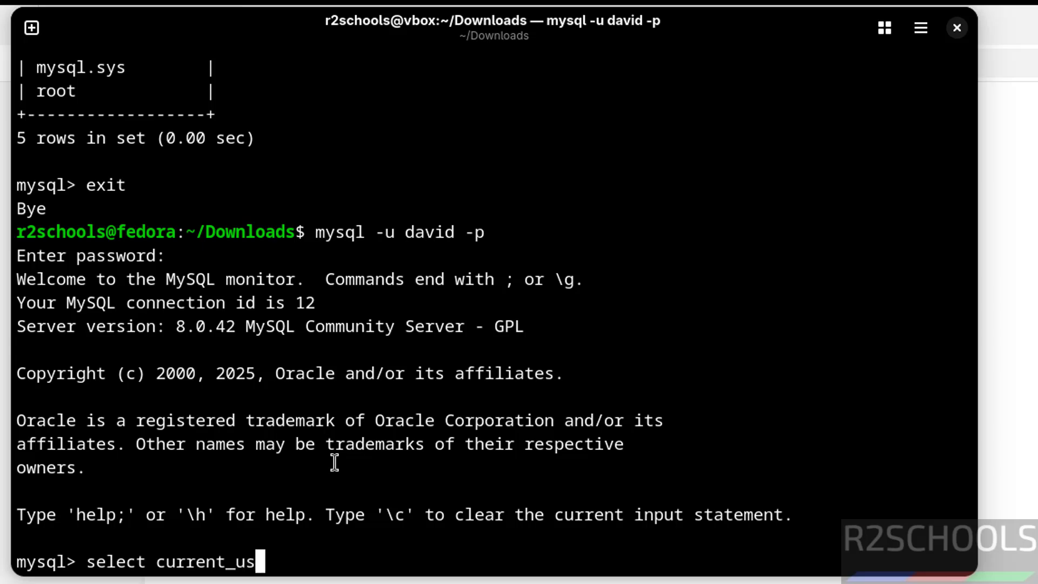
{"action": "type", "text": "er;"}
{"action": "key", "text": "Return"}
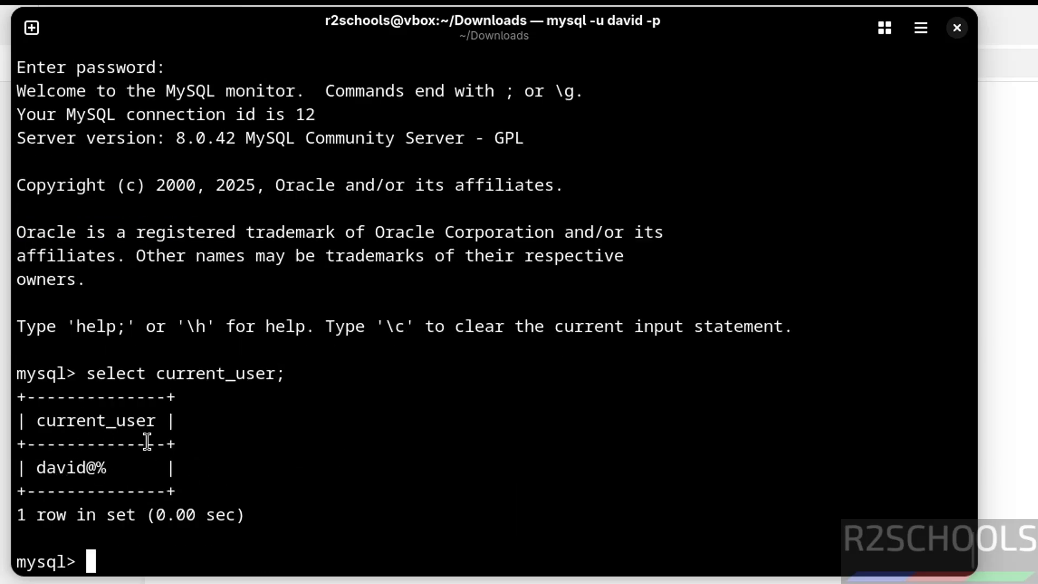
{"action": "type", "text": "use "}
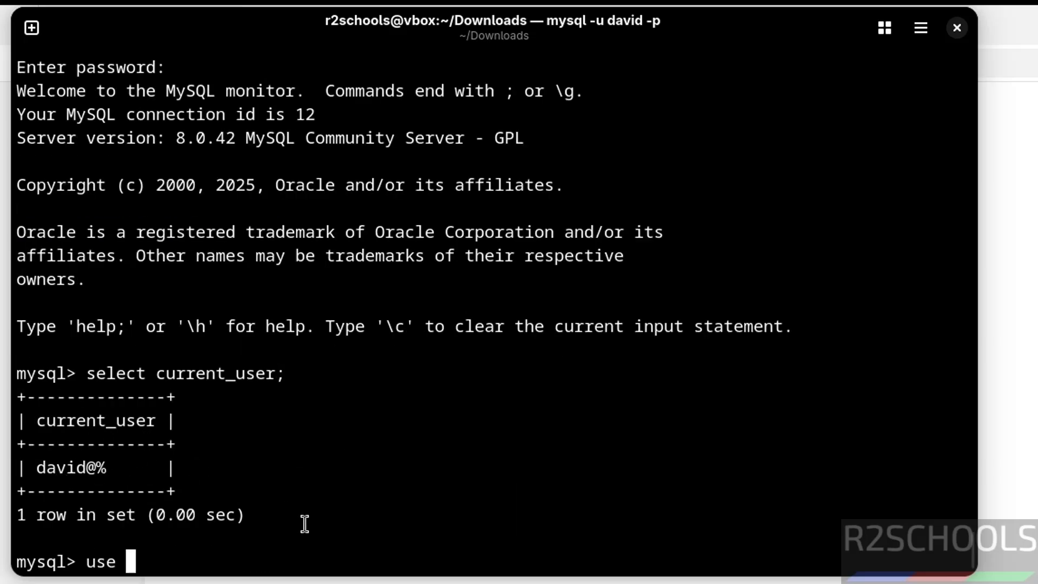
{"action": "type", "text": "bank;"}
{"action": "key", "text": "Return"}
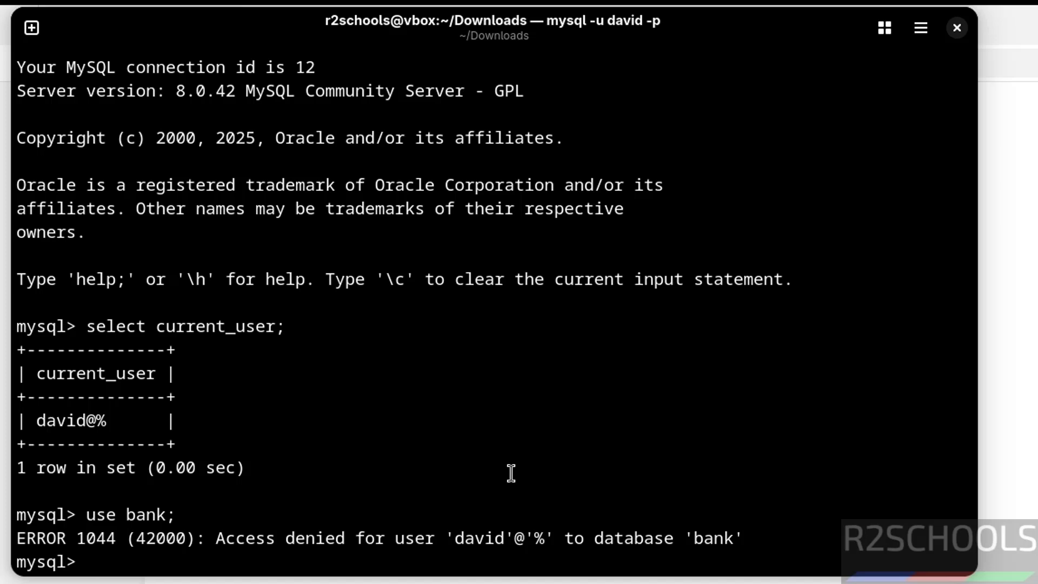
{"action": "type", "text": "exit"}
{"action": "key", "text": "Return"}
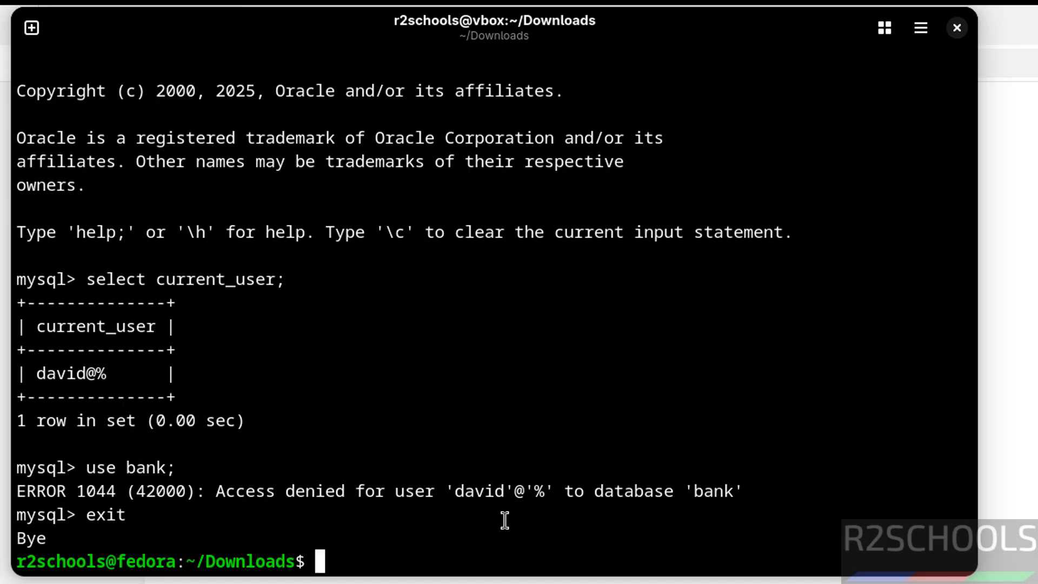
Check the current status of the mysqld service with systemctl, then clear the screen
{"action": "type", "text": "sudo sys"}
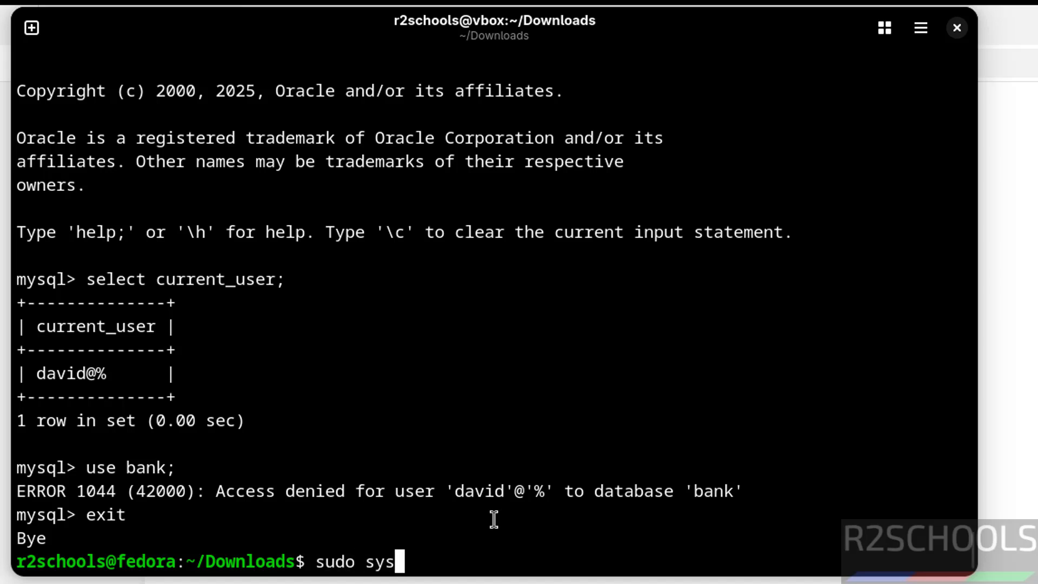
{"action": "type", "text": "temctl status m"}
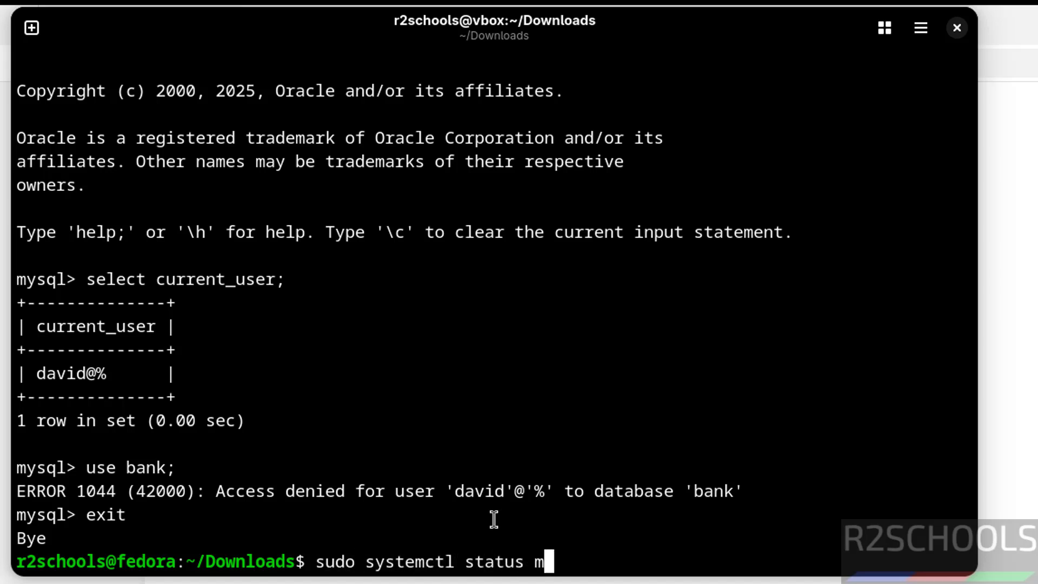
{"action": "type", "text": "ysqld"}
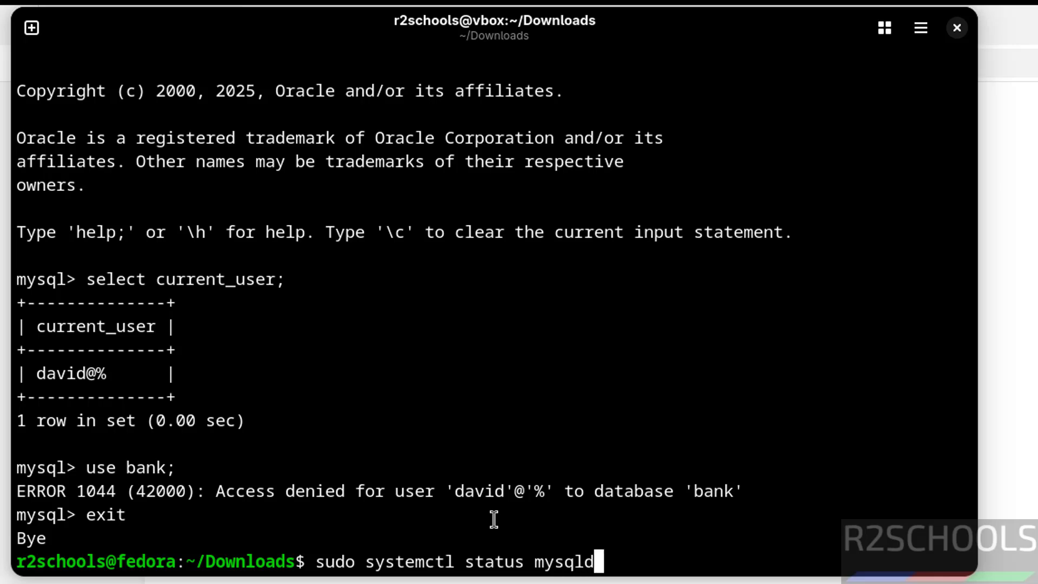
{"action": "key", "text": "Return"}
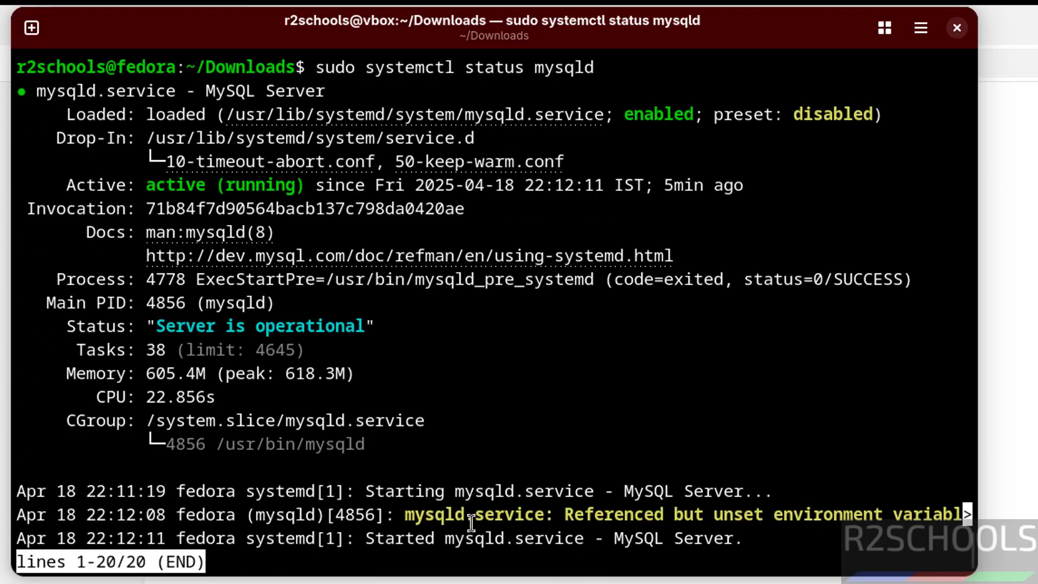
{"action": "key", "text": "q"}
{"action": "key", "text": "ctrl+l"}
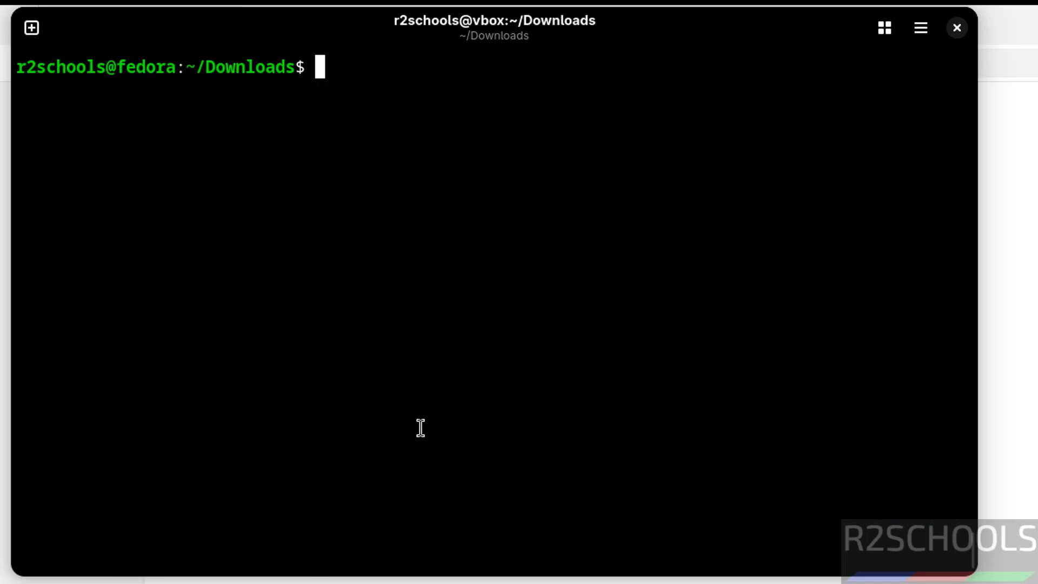
Stop mysqld and confirm its status reads inactive (dead)
{"action": "type", "text": "sudo system"}
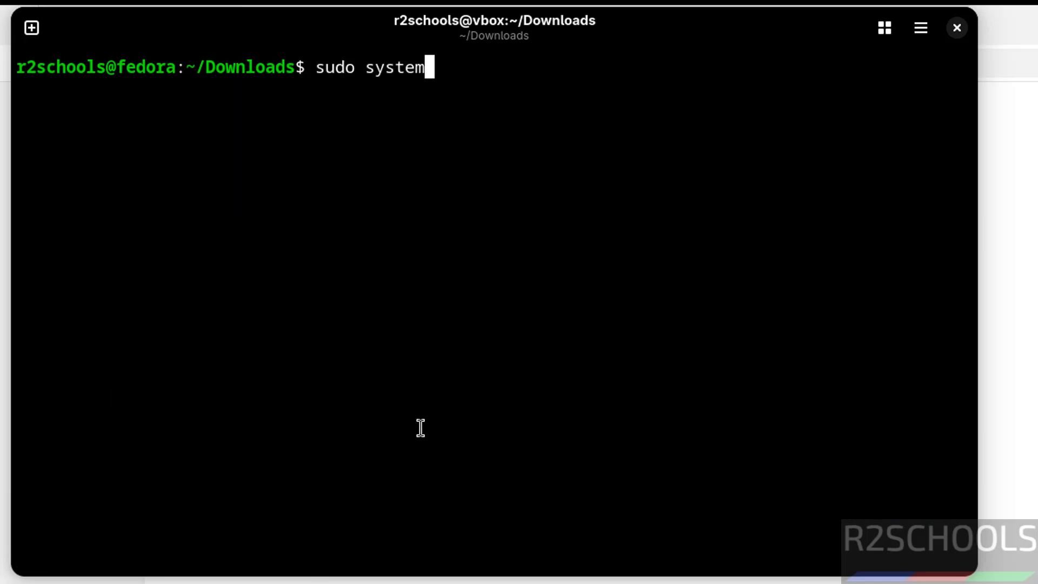
{"action": "type", "text": "ctl stop mysqld"}
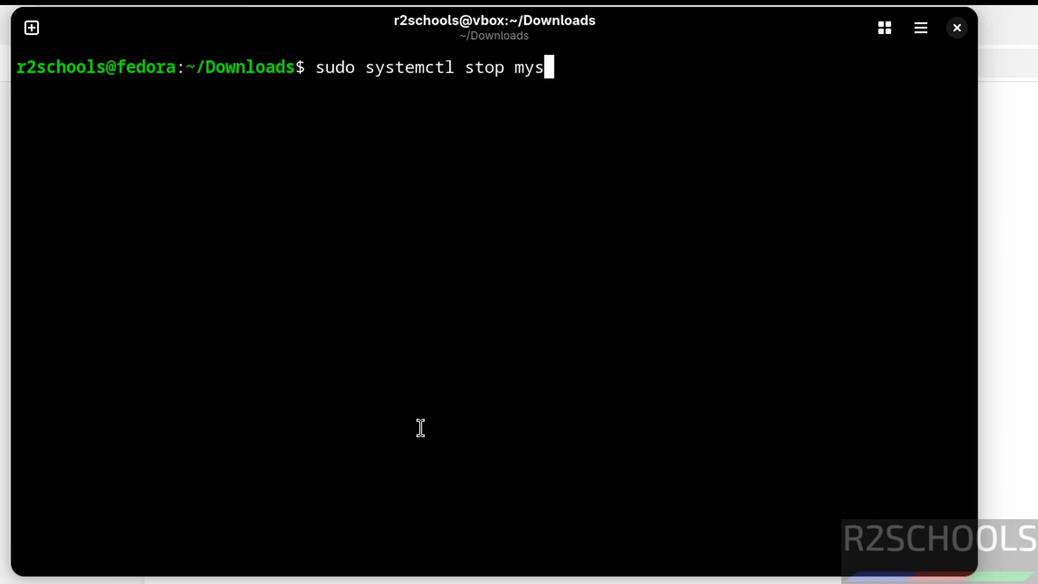
{"action": "key", "text": "Return"}
{"action": "key", "text": "Up"}
{"action": "key", "text": "Left"}
{"action": "key", "text": "Left"}
{"action": "key", "text": "Left"}
{"action": "key", "text": "Left"}
{"action": "key", "text": "Left"}
{"action": "key", "text": "Left"}
{"action": "key", "text": "Left"}
{"action": "key", "text": "BackSpace"}
{"action": "key", "text": "BackSpace"}
{"action": "type", "text": "atus"}
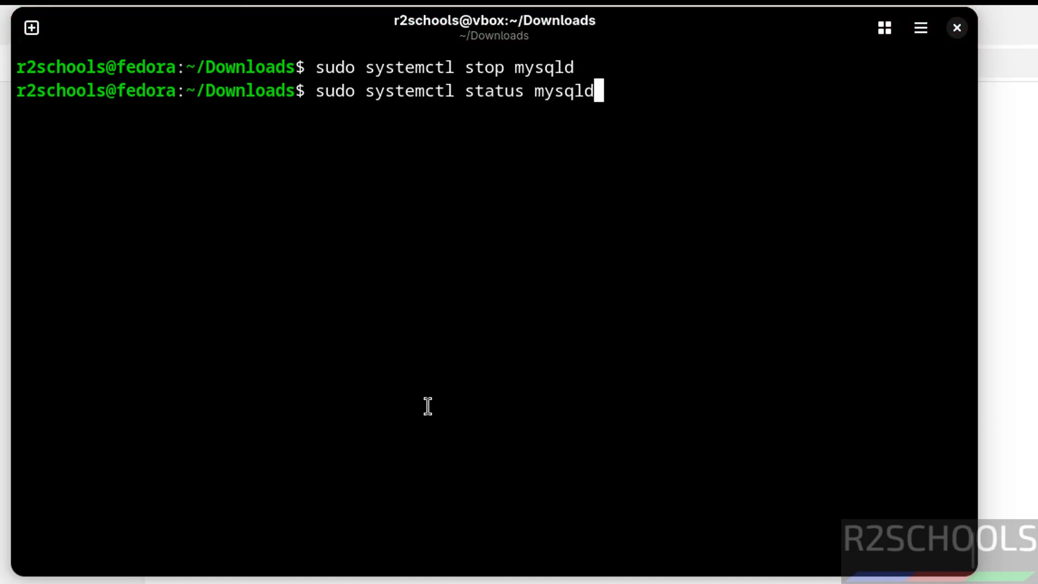
{"action": "key", "text": "Return"}
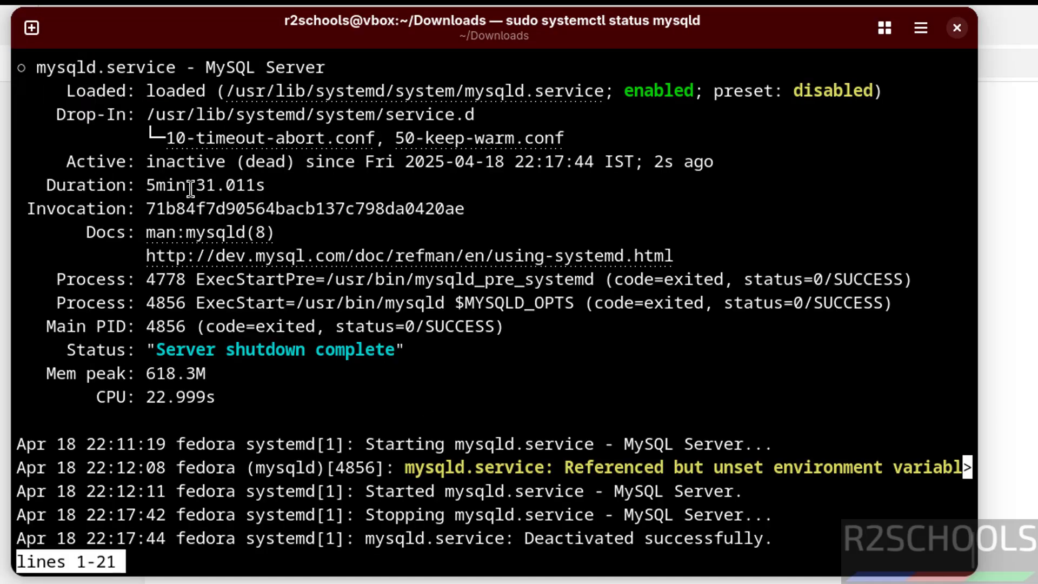
{"action": "type", "text": "qm"}
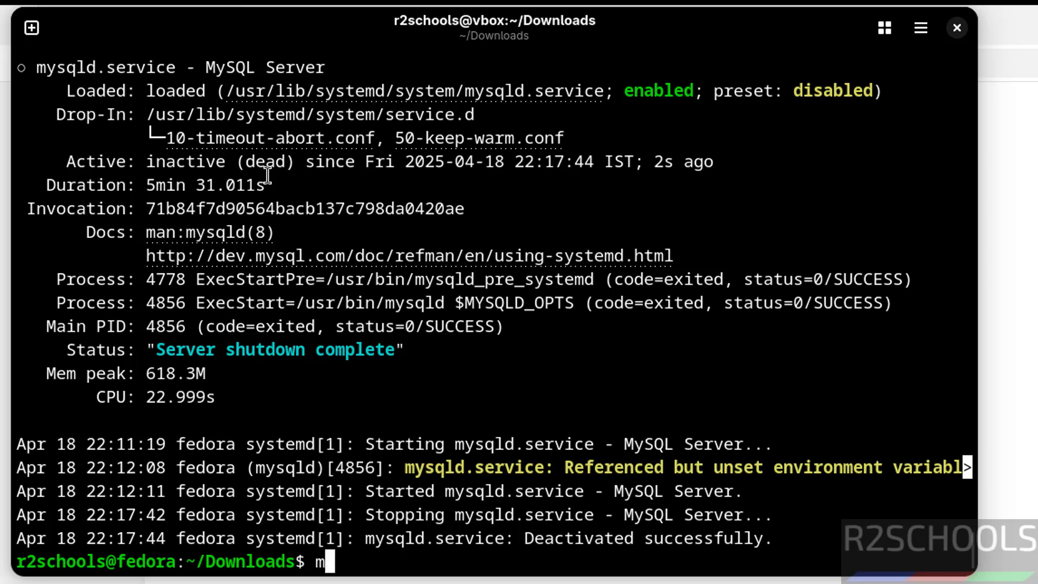
{"action": "type", "text": "ysql -u root -p"}
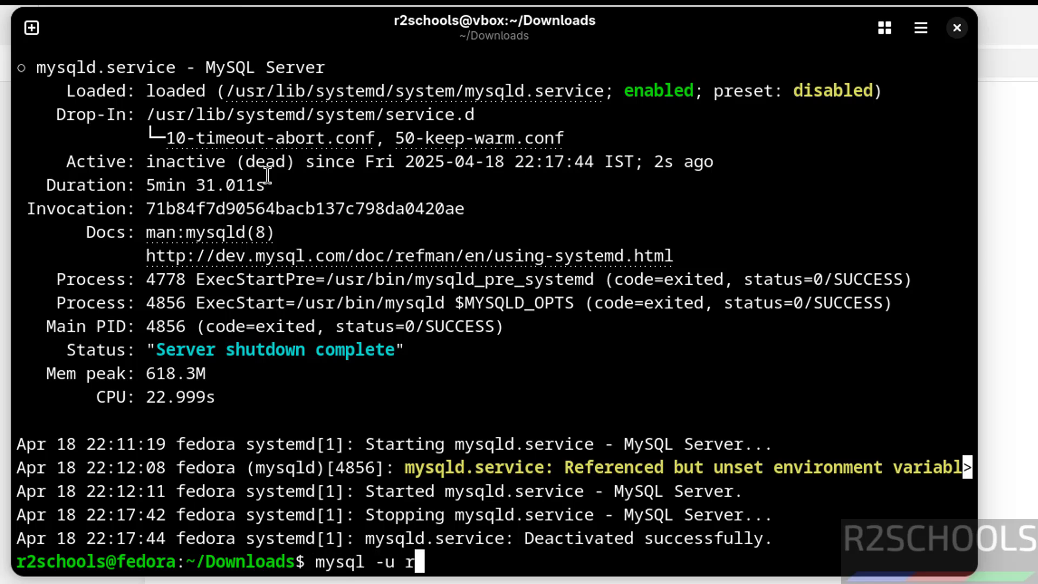
See the root MySQL login fail with ERROR 2002, then start mysqld again
{"action": "key", "text": "Return"}
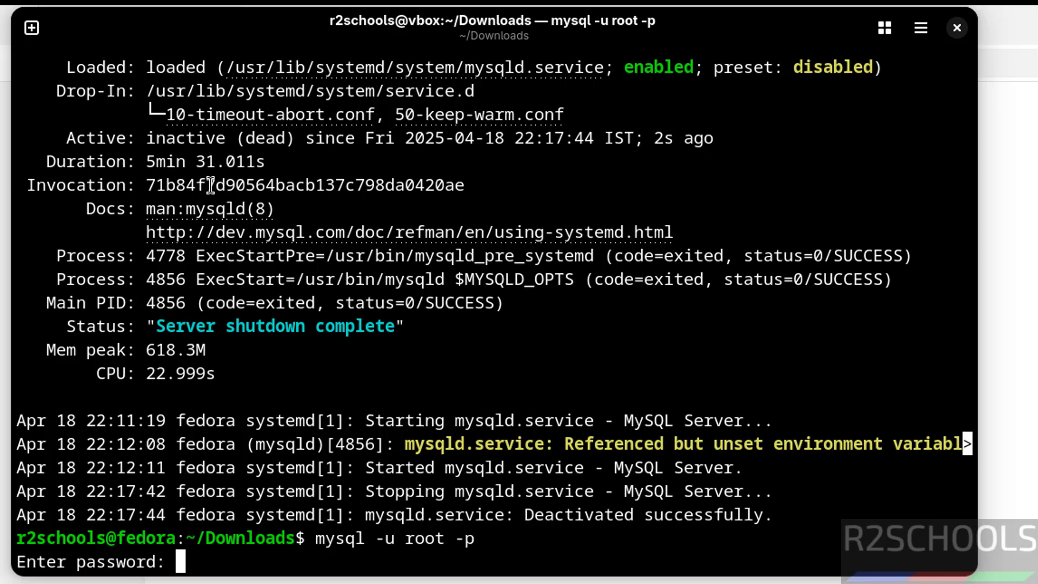
{"action": "key", "text": "Return"}
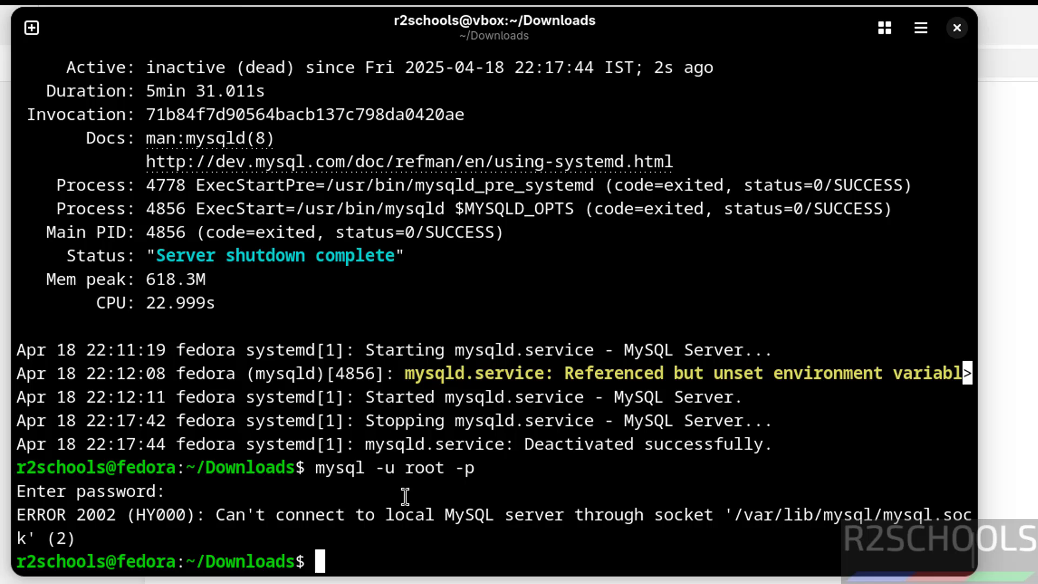
{"action": "type", "text": "sudo"}
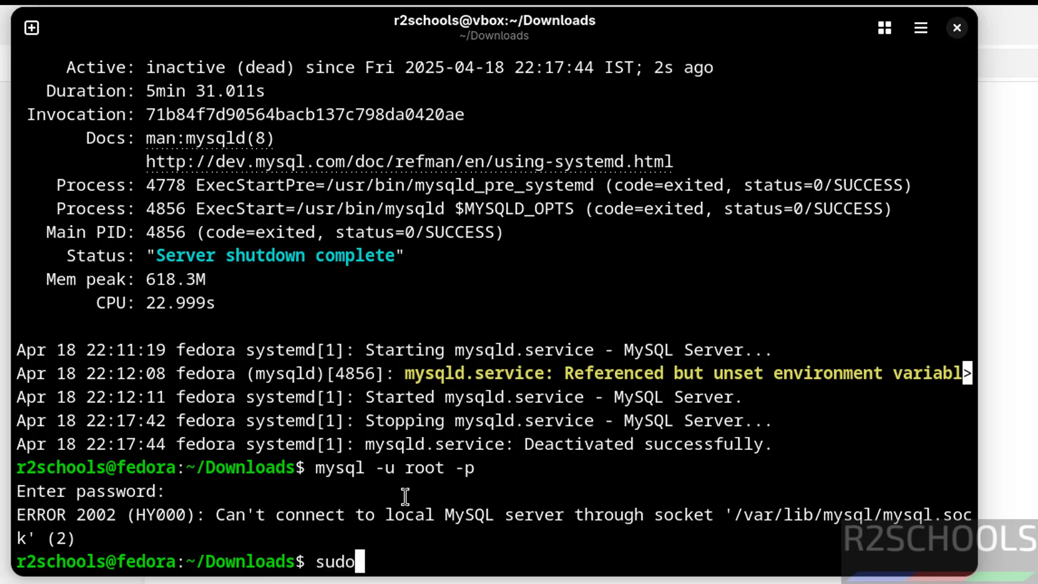
{"action": "type", "text": " systemctl start muyusq"}
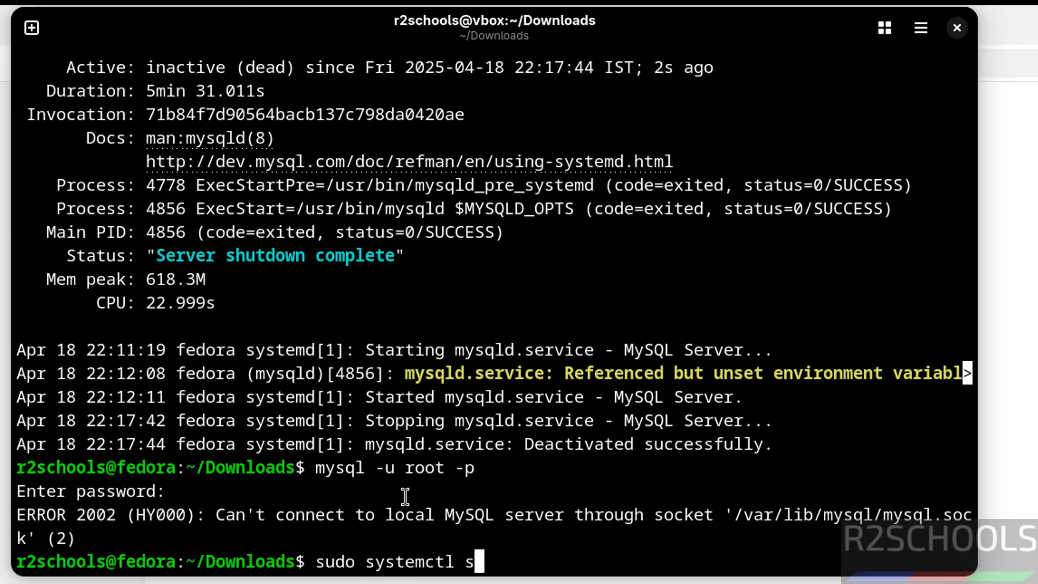
{"action": "key", "text": "BackSpace"}
{"action": "key", "text": "BackSpace"}
{"action": "key", "text": "BackSpace"}
{"action": "key", "text": "BackSpace"}
{"action": "key", "text": "BackSpace"}
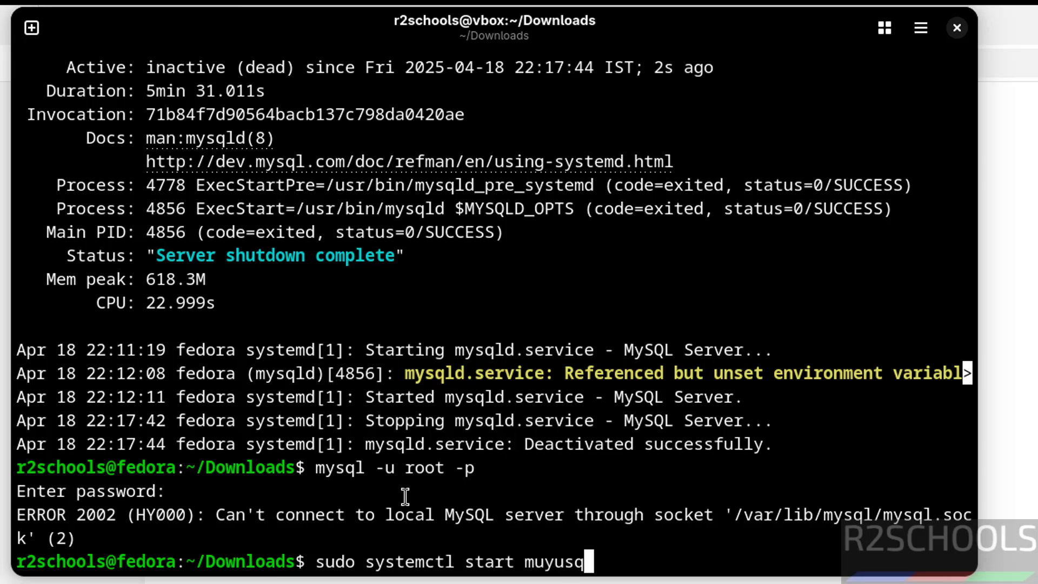
{"action": "type", "text": "ysqld"}
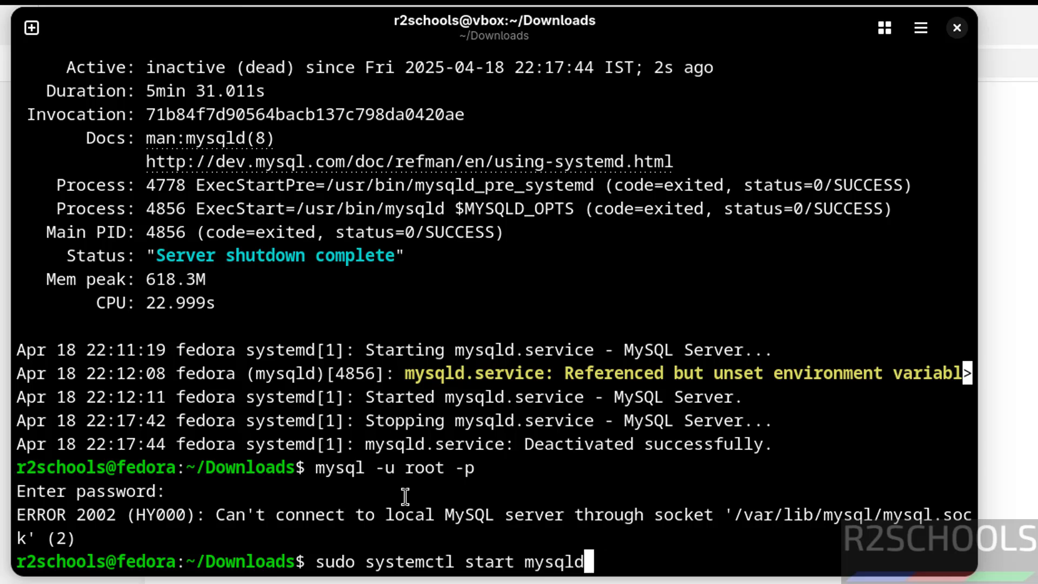
{"action": "key", "text": "Return"}
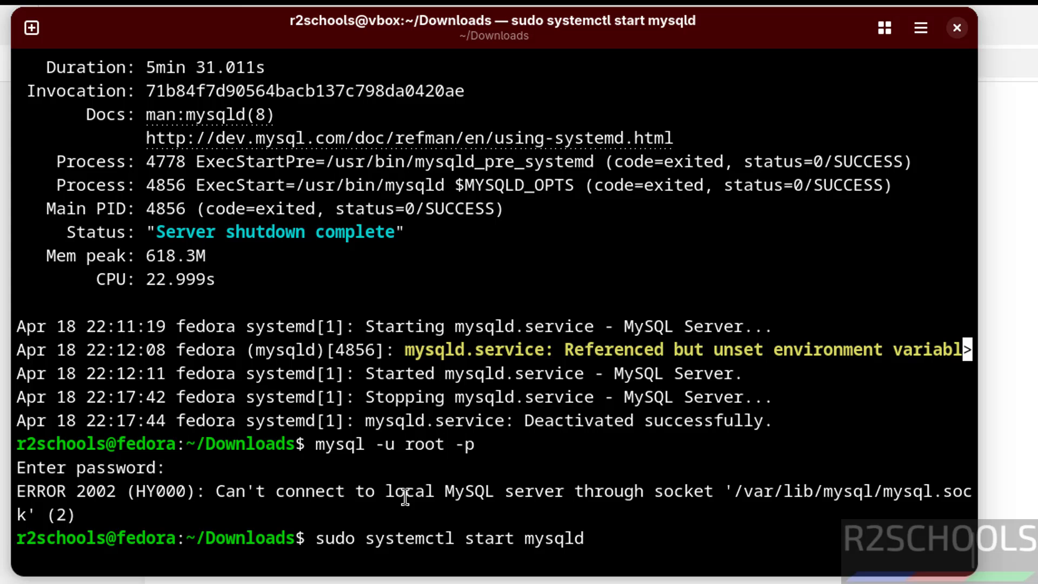
Verify mysqld status shows active (running), then clear the terminal
{"action": "key", "text": "Up"}
{"action": "key", "text": "Up"}
{"action": "key", "text": "Up"}
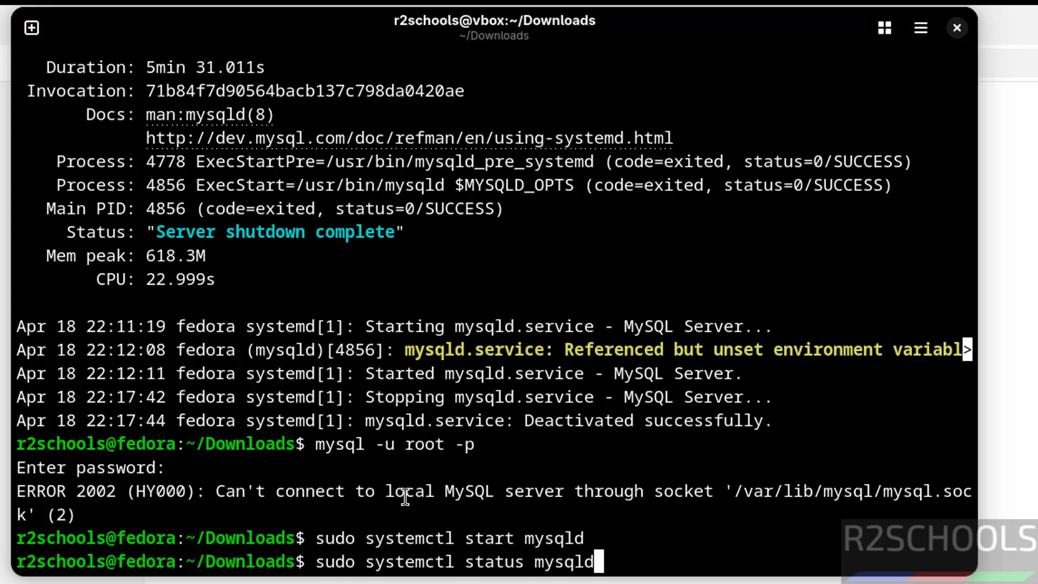
{"action": "key", "text": "Return"}
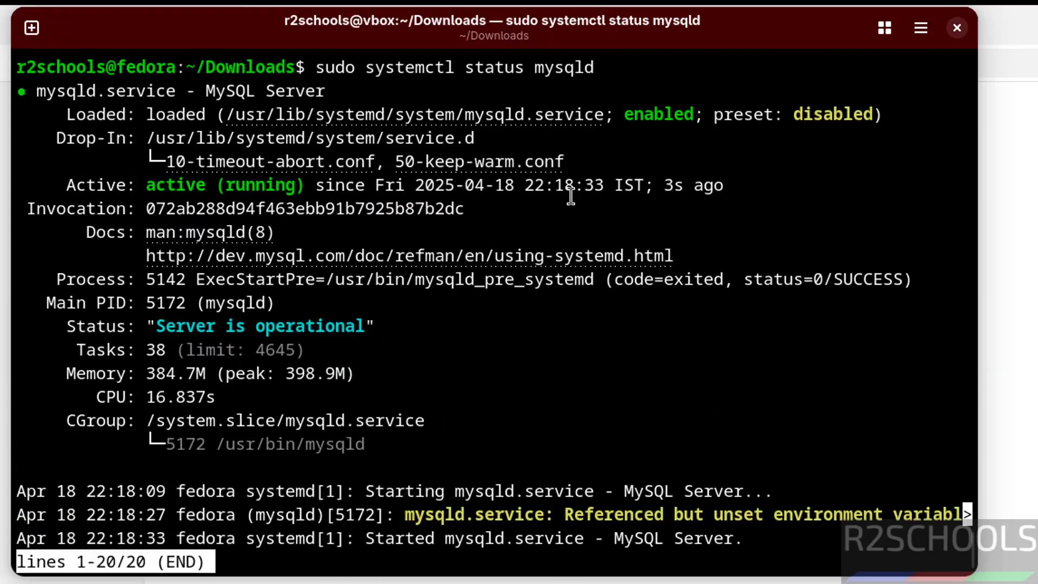
{"action": "key", "text": "q"}
{"action": "key", "text": "ctrl+l"}
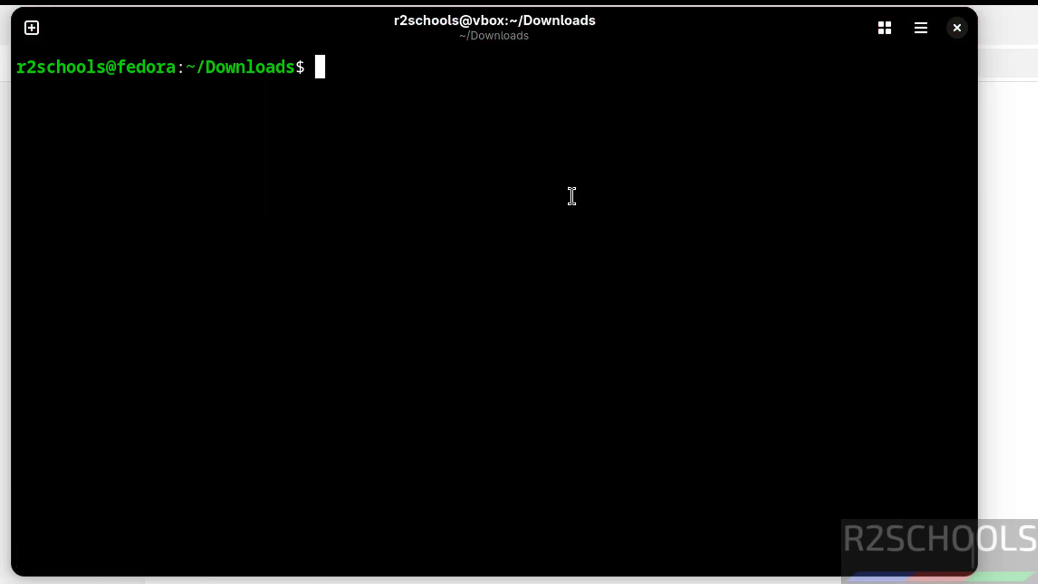
Delete all .rpm files from ~/Downloads with rm *.rpm and list what remains
{"action": "type", "text": "ls"}
{"action": "key", "text": "Return"}
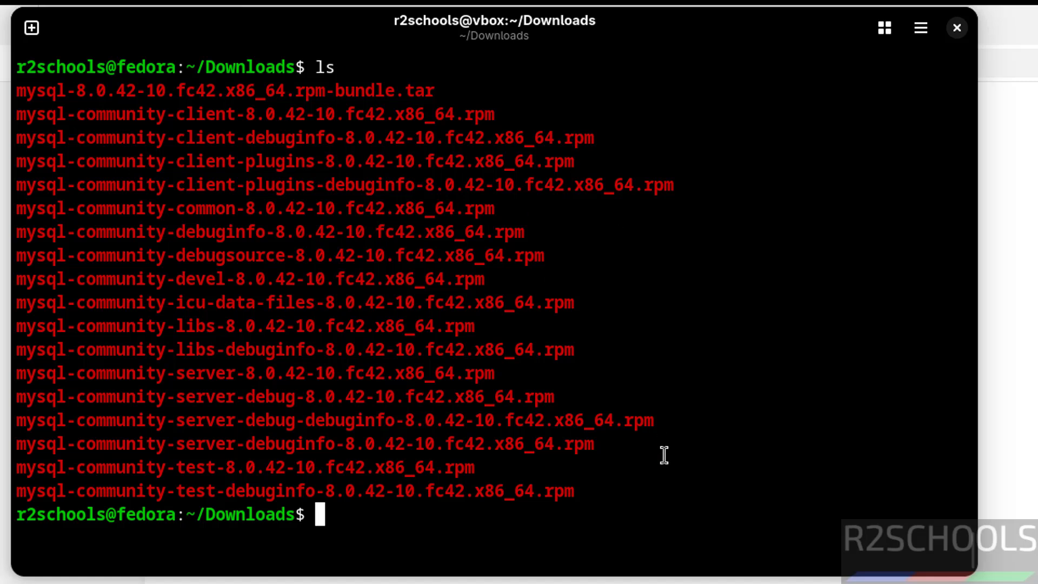
{"action": "type", "text": "rm "}
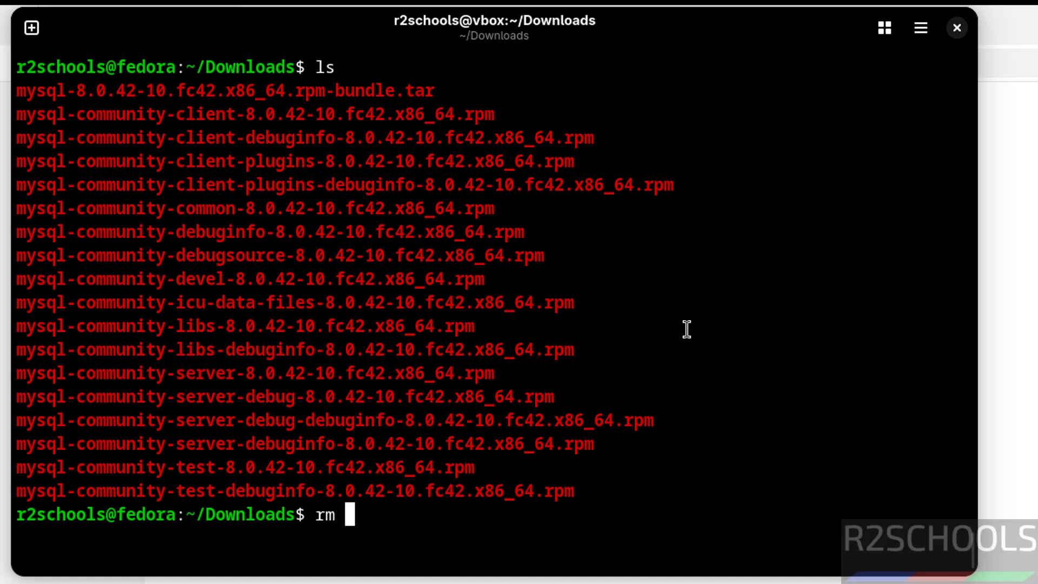
{"action": "type", "text": "*.rpm"}
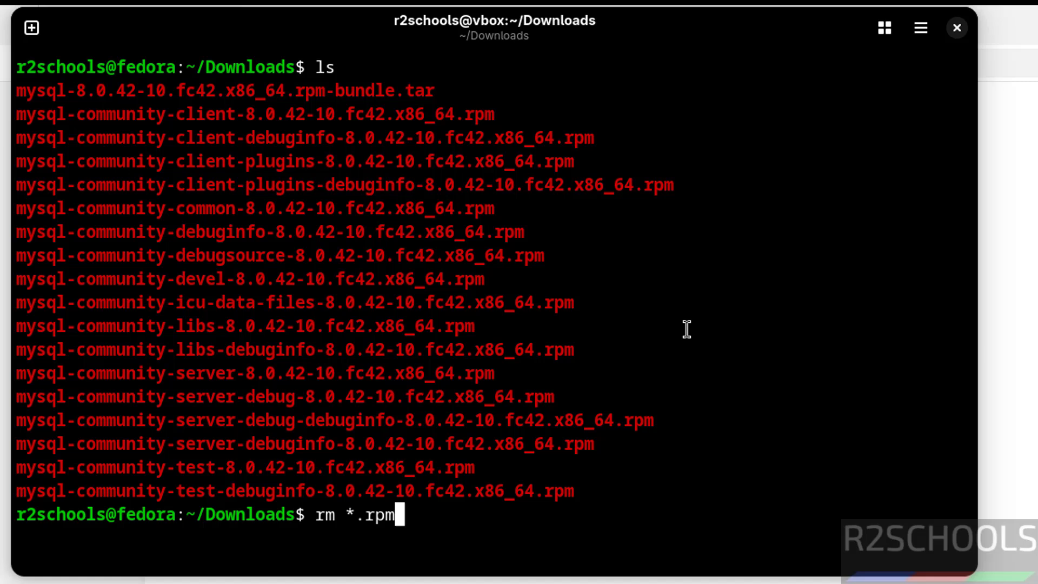
{"action": "key", "text": "Return"}
{"action": "type", "text": "ls"}
{"action": "key", "text": "Return"}
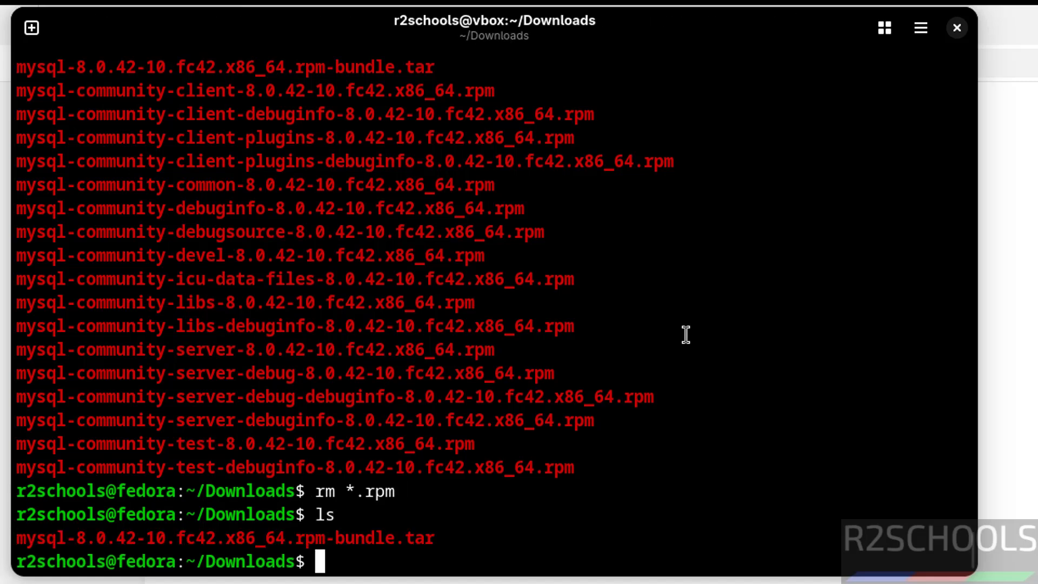
Remove the MySQL rpm-bundle.tar and confirm ~/Downloads is empty
{"action": "type", "text": "rm mysql"}
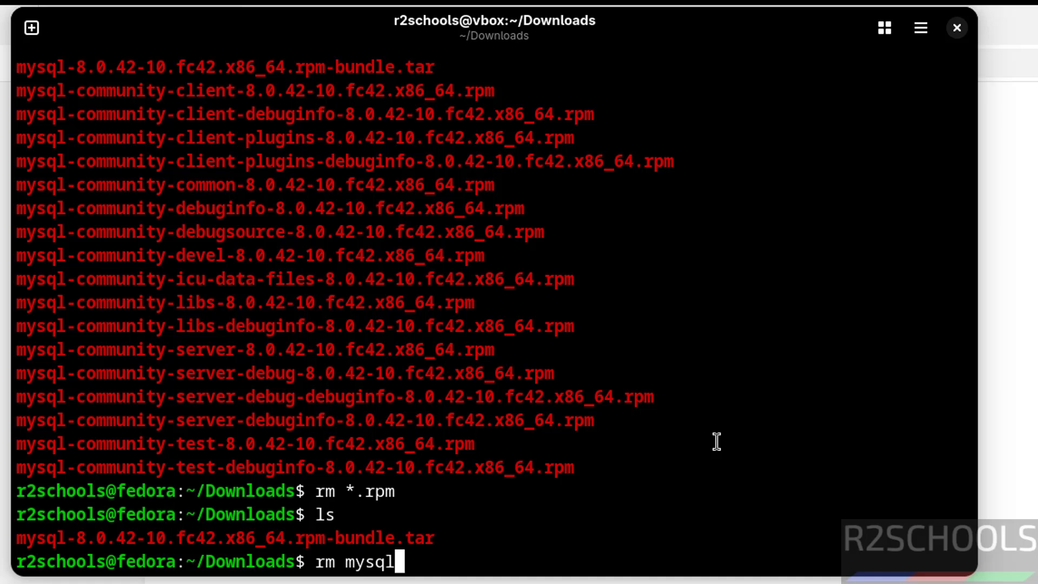
{"action": "key", "text": "Tab"}
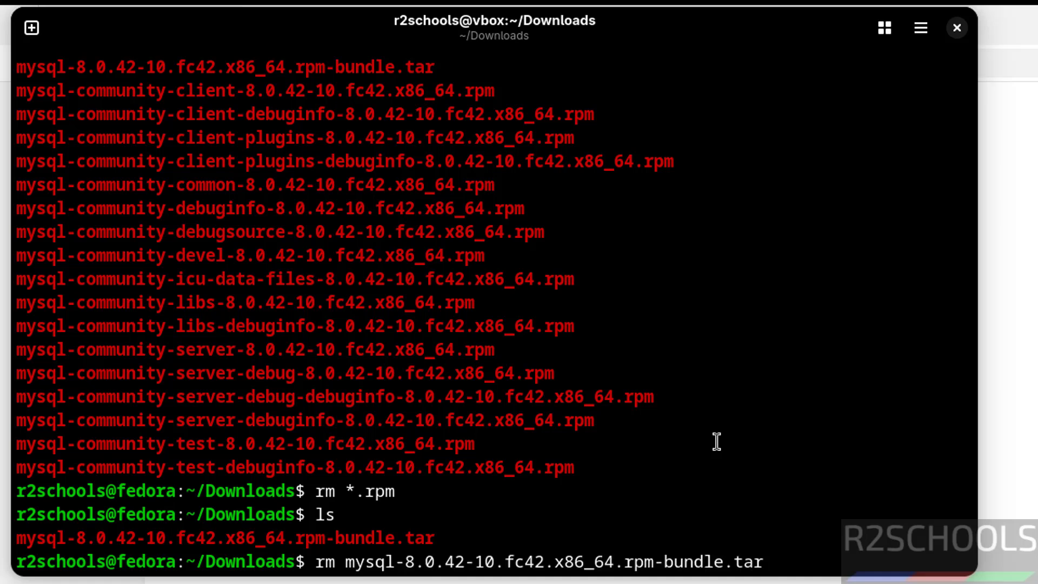
{"action": "key", "text": "Return"}
{"action": "type", "text": "ls"}
{"action": "key", "text": "Return"}
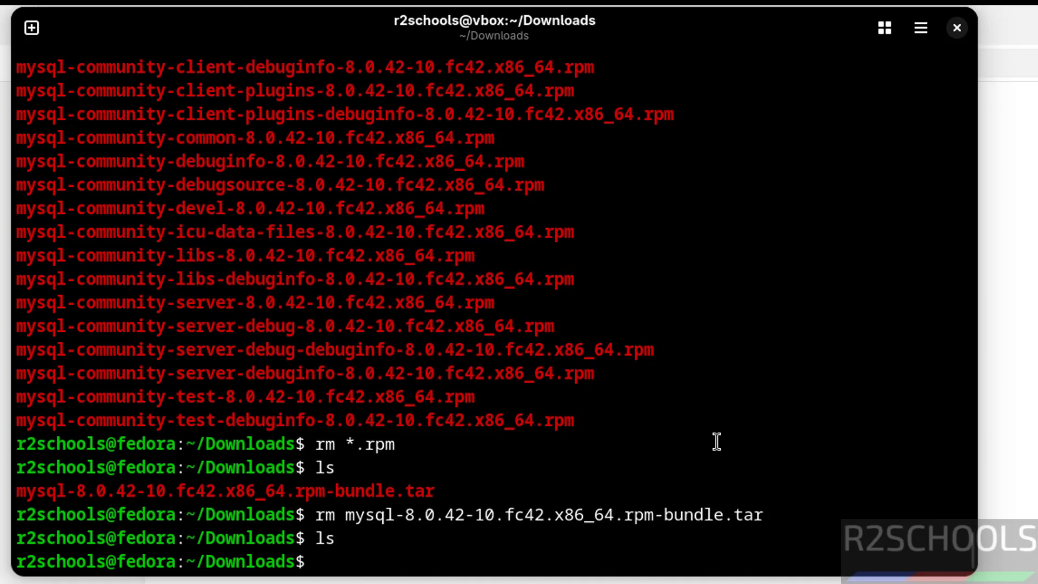